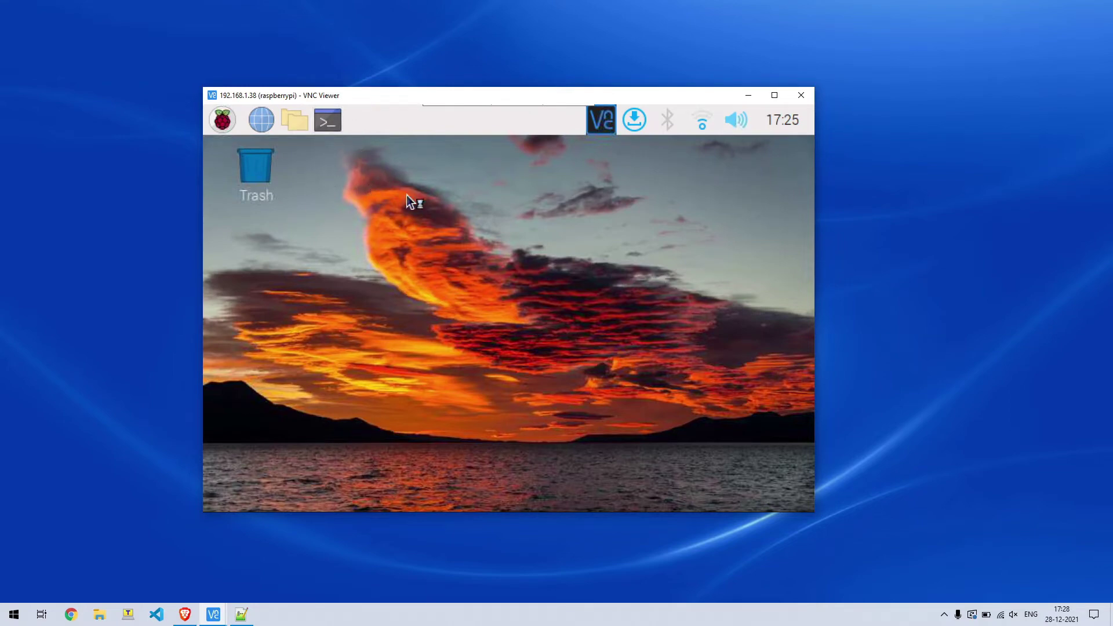
Step: Launch the Raspberry Pi configuration tool with sudo raspi-config and enter its Interface Options
text(su)
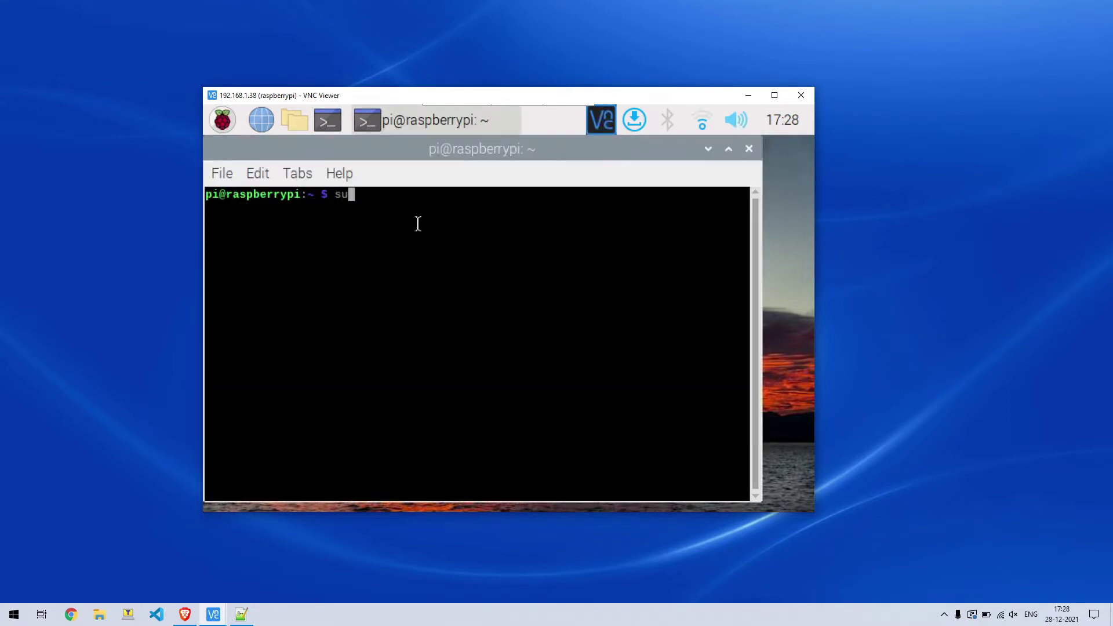
text(do raspi-config)
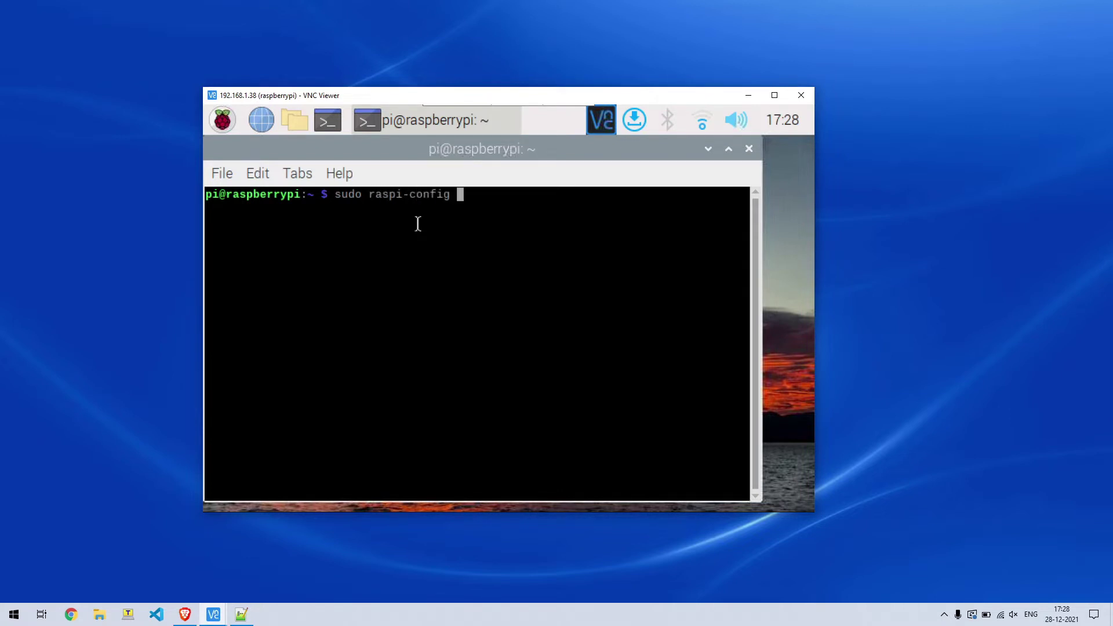
key(Return)
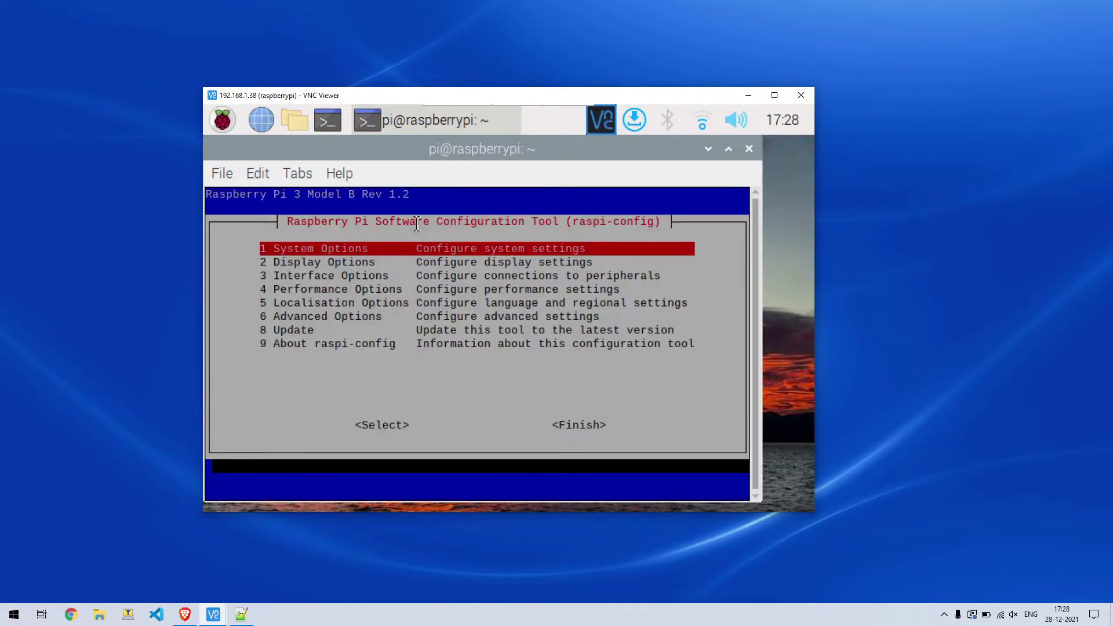
key(Down)
key(Down)
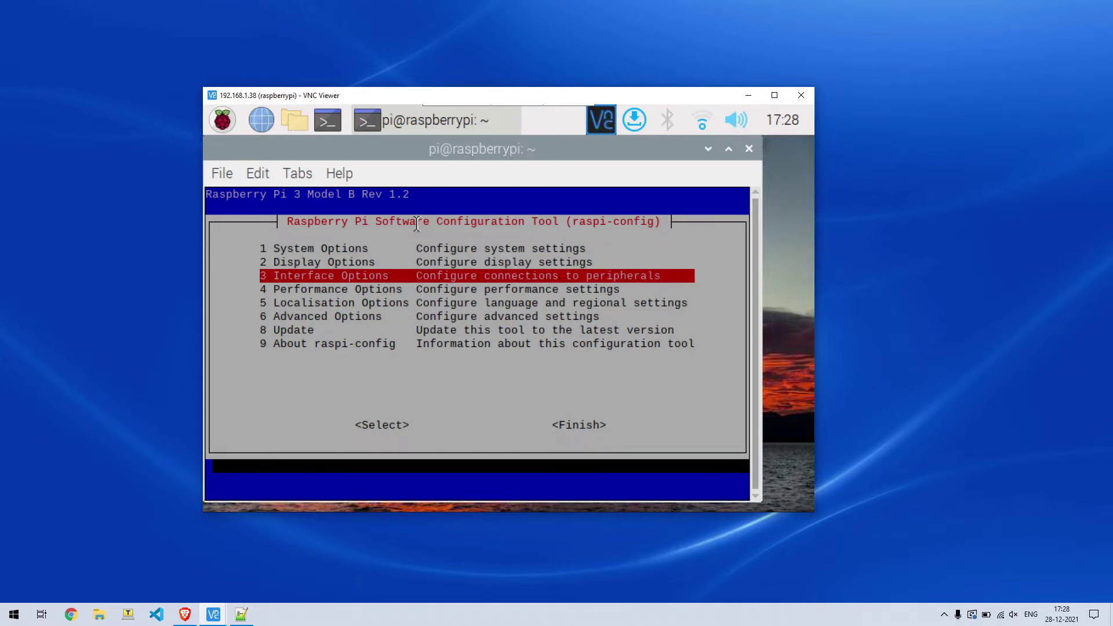
key(Return)
Step: Enable the ARM I2C interface and acknowledge the confirmation
key(Down)
key(Down)
key(Down)
key(Down)
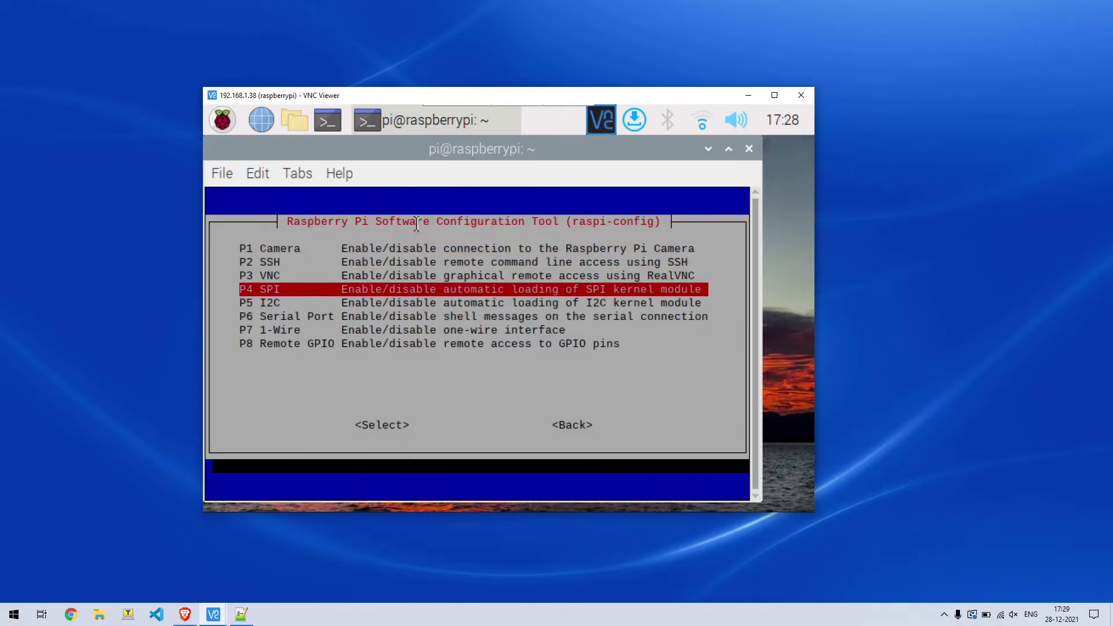
key(Return)
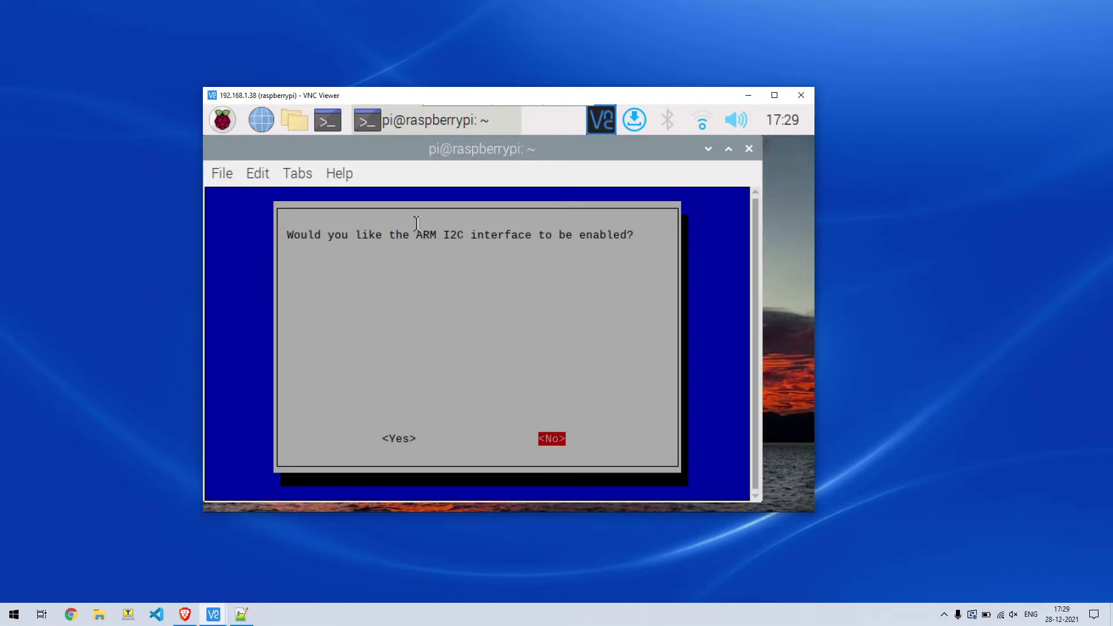
key(Left)
key(Return)
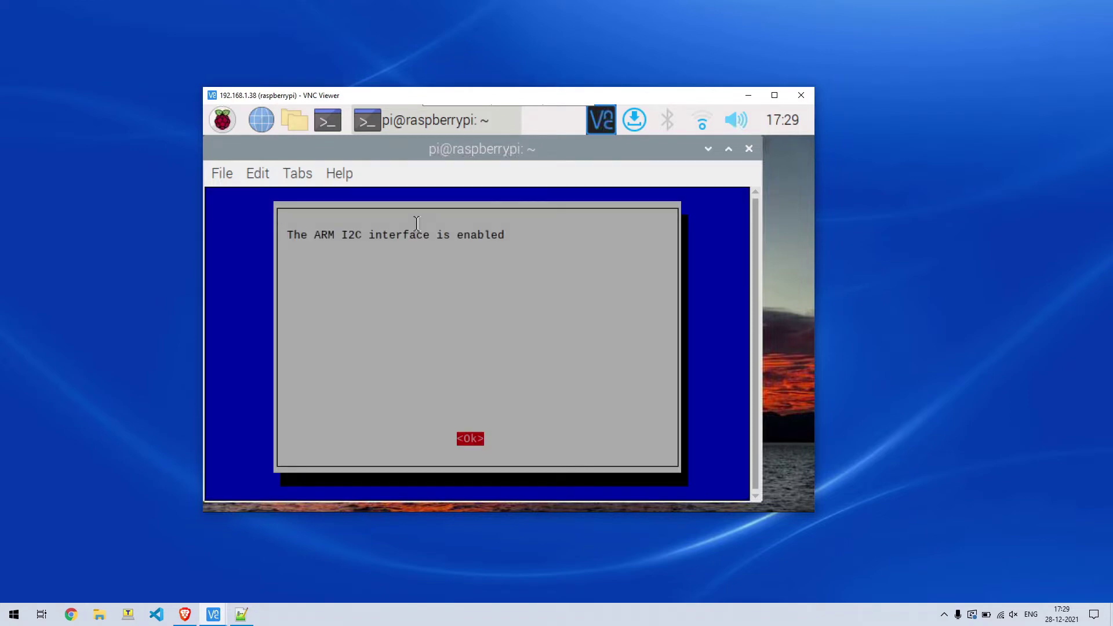
drag(389, 234, 494, 233)
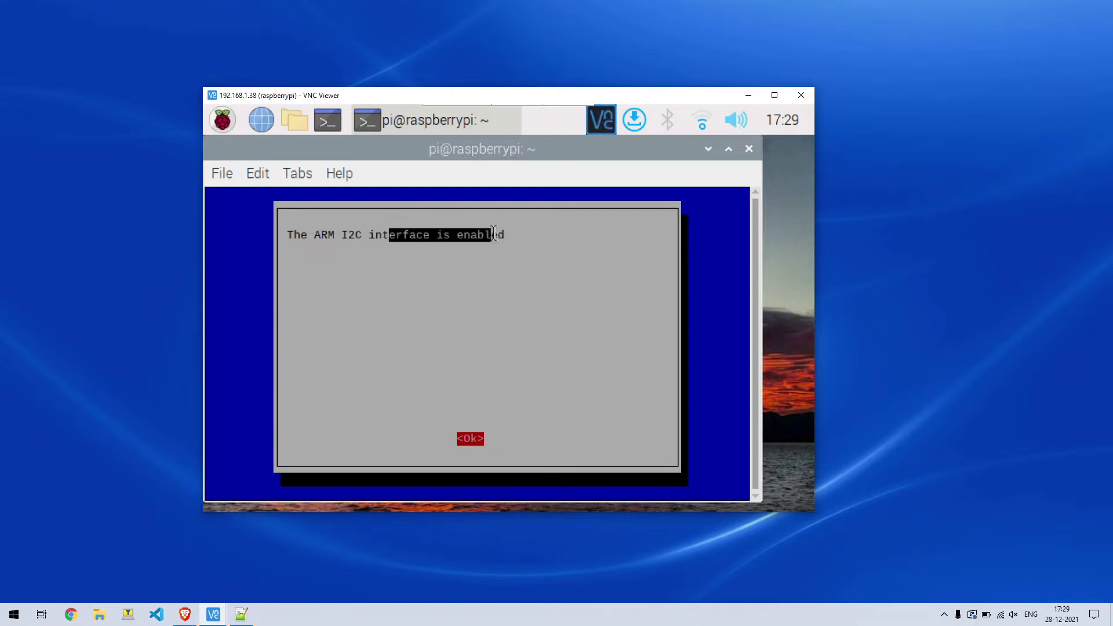
double_click(494, 233)
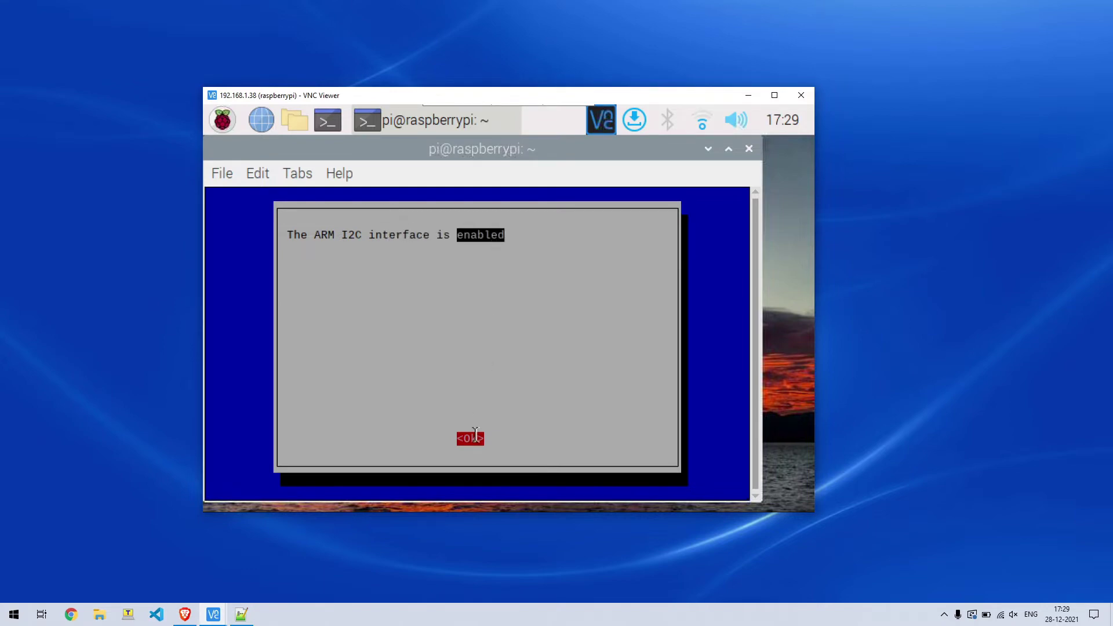
key(Return)
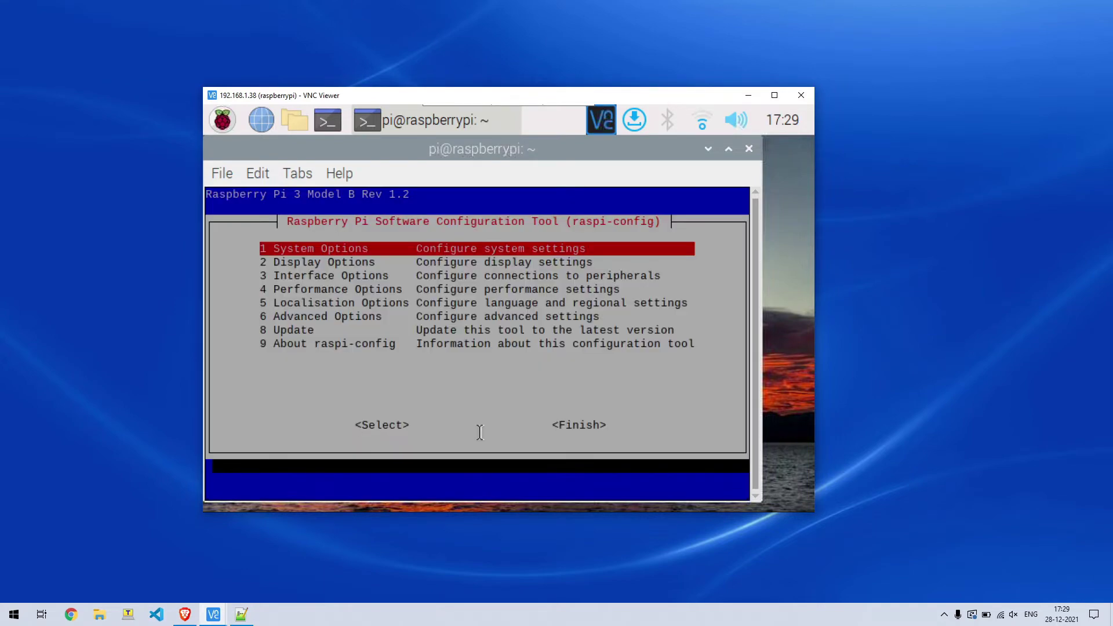
Step: Finish the configuration tool and return to the shell prompt
key(Tab)
key(Tab)
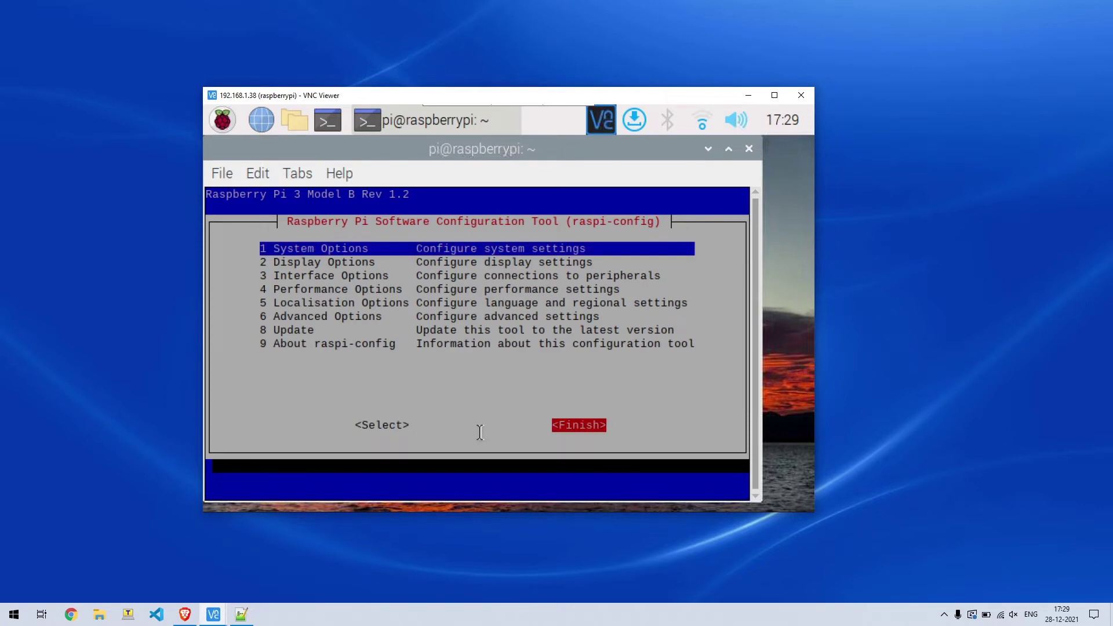
key(Return)
key(Return)
key(Return)
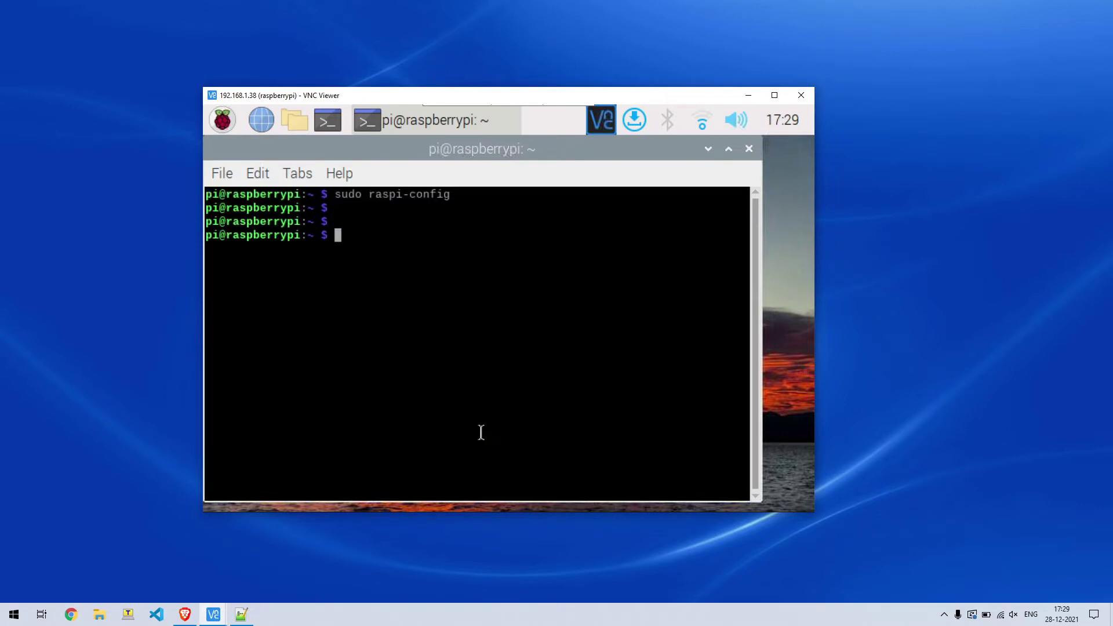
text(sudo reboot)
key(BackSpace)
key(BackSpace)
key(BackSpace)
key(BackSpace)
key(BackSpace)
key(BackSpace)
key(BackSpace)
key(BackSpace)
key(BackSpace)
key(BackSpace)
key(BackSpace)
Step: Reboot the Raspberry Pi from the desktop's logout options
click(222, 120)
click(256, 420)
click(488, 319)
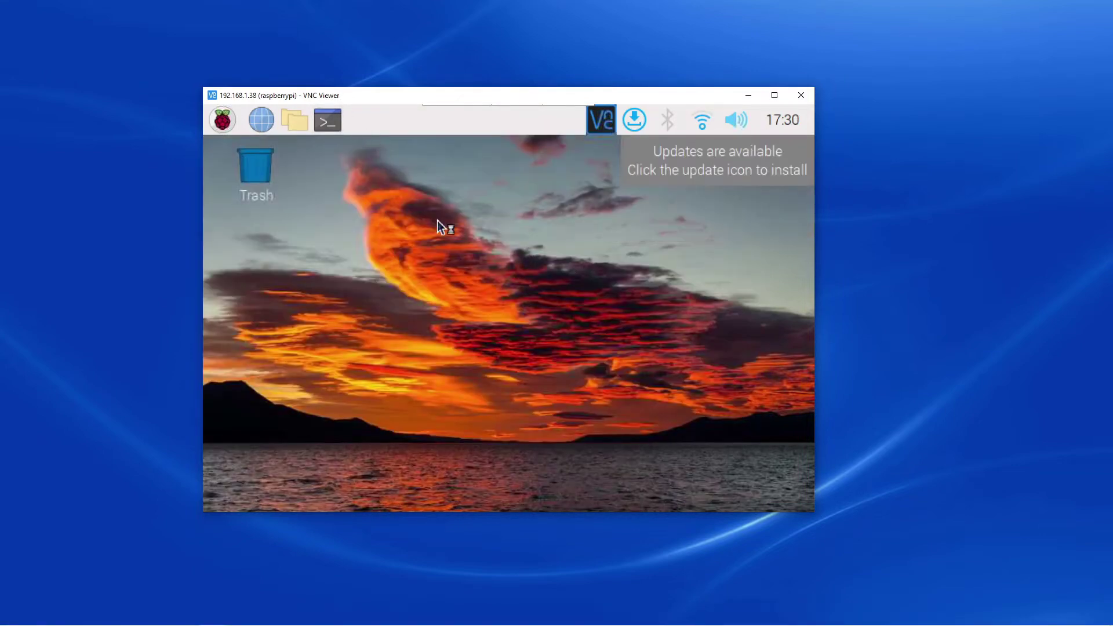
Step: Scan I2C bus 1 for connected devices with i2cdetect -y 1 in a terminal
text(i2cdetect )
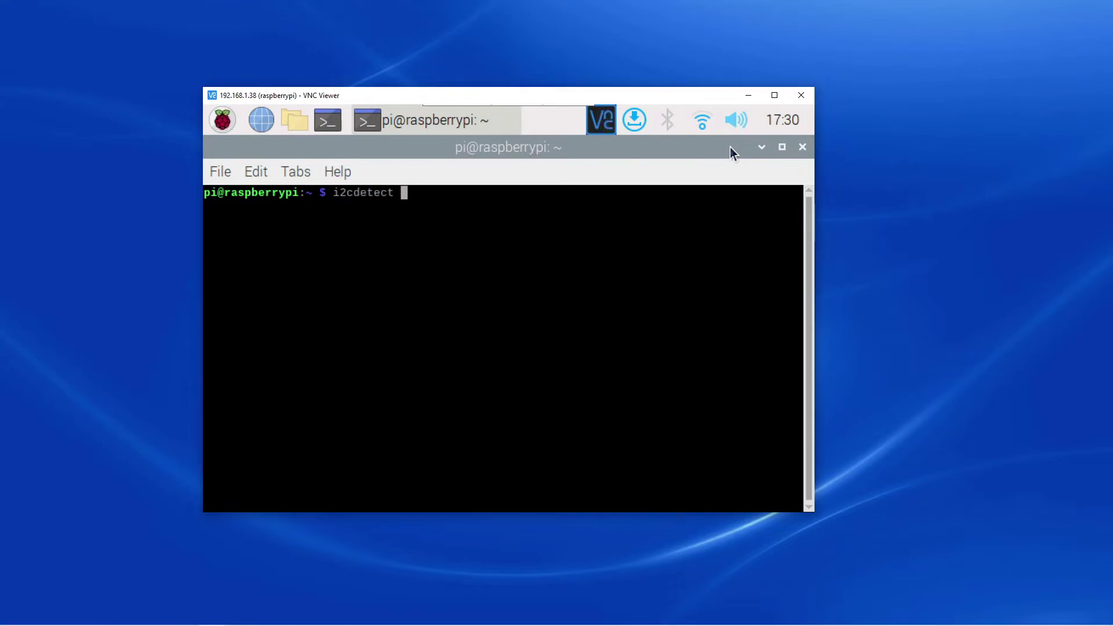
text(-y 1)
key(Return)
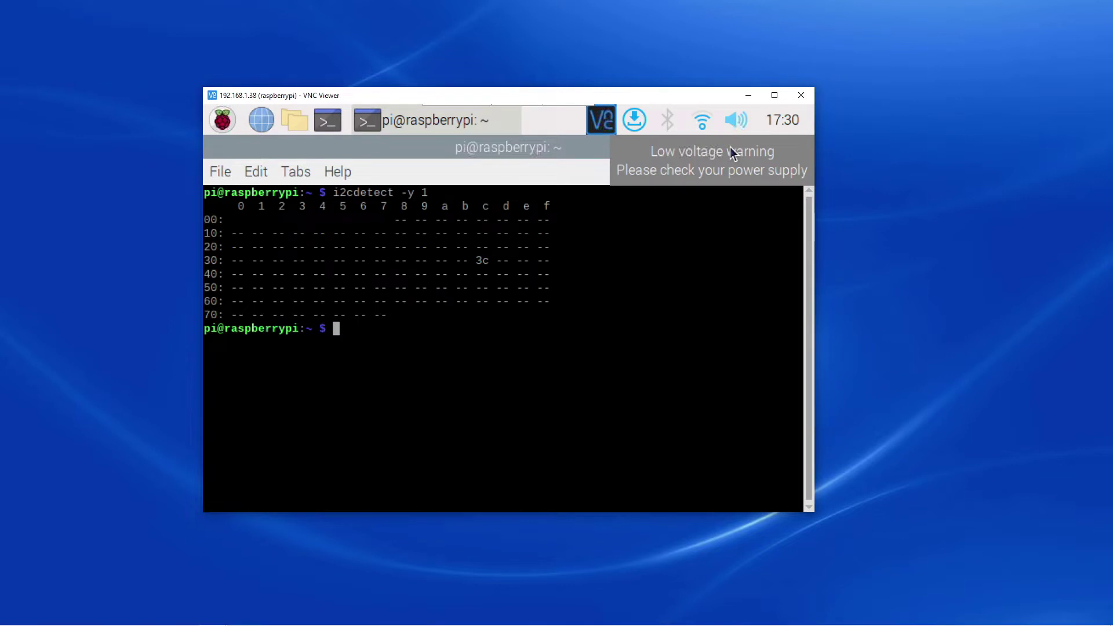
key(Return)
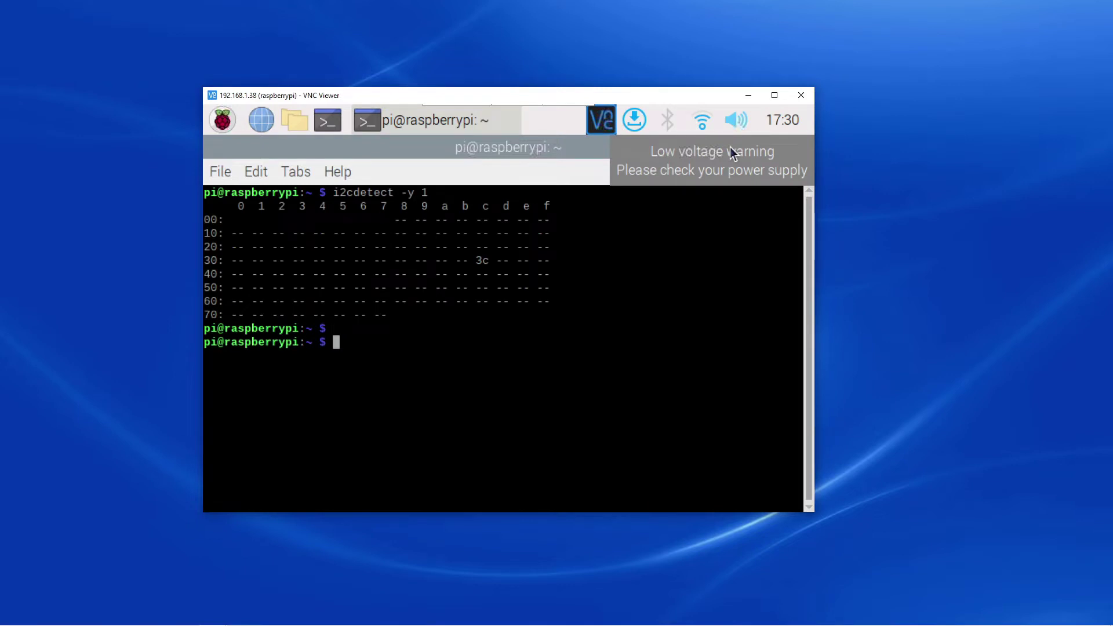
Step: Refresh the package lists with sudo apt-get update
text(sudo apt-get update)
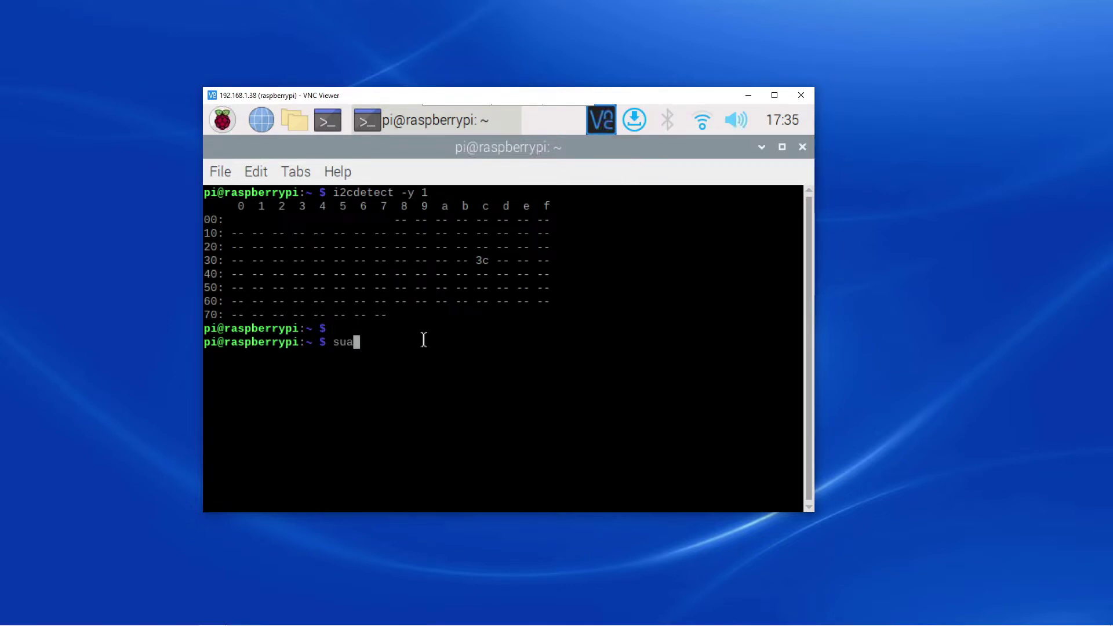
key(Return)
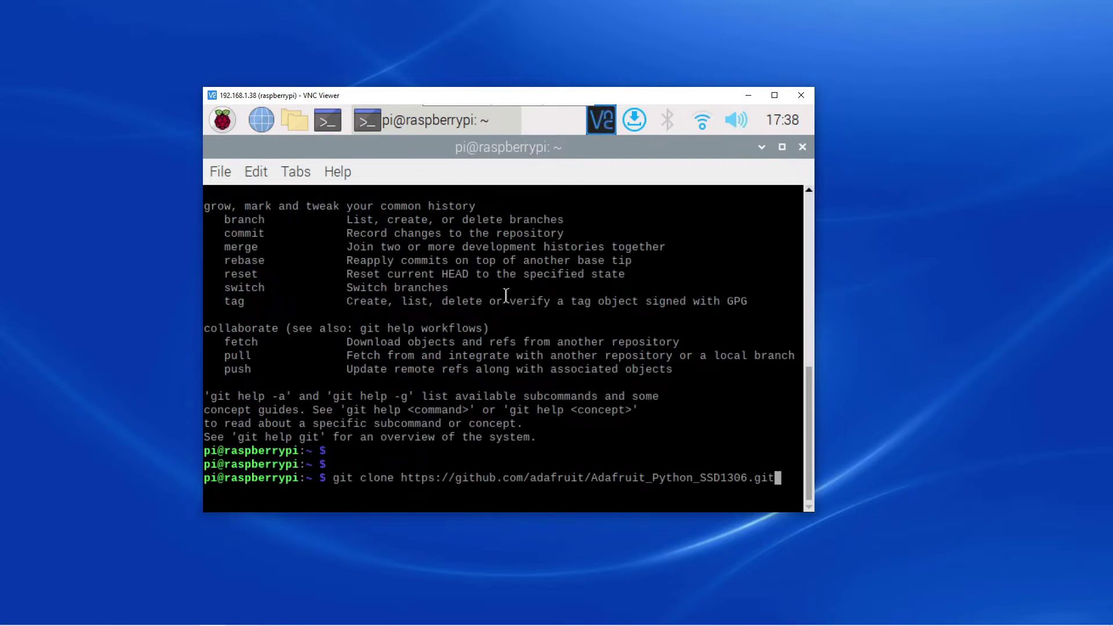
key(Return)
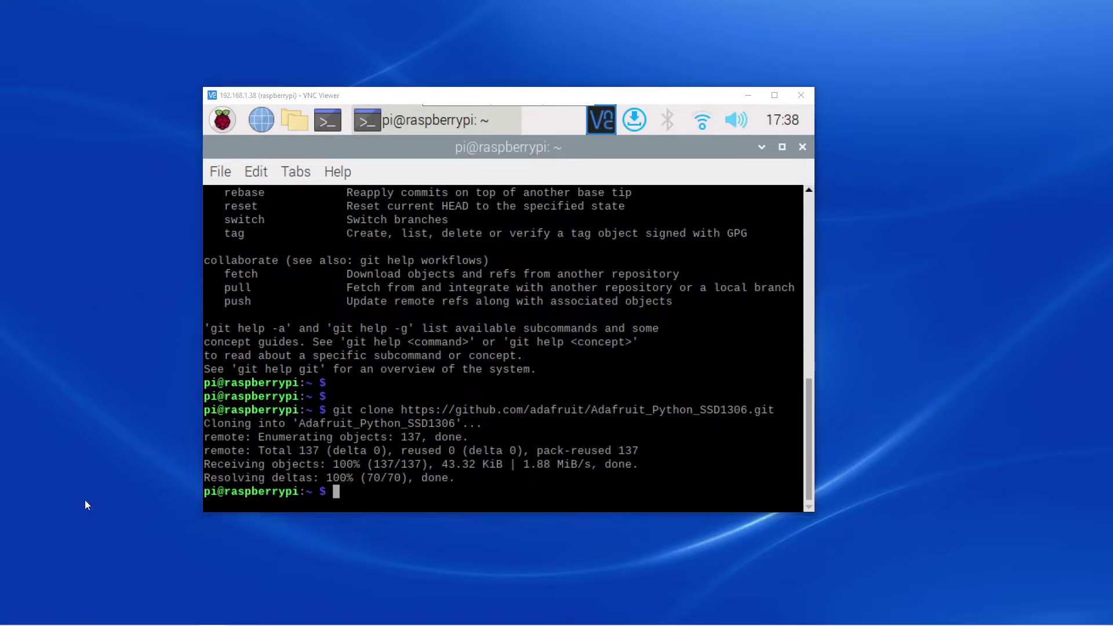
text(cd a)
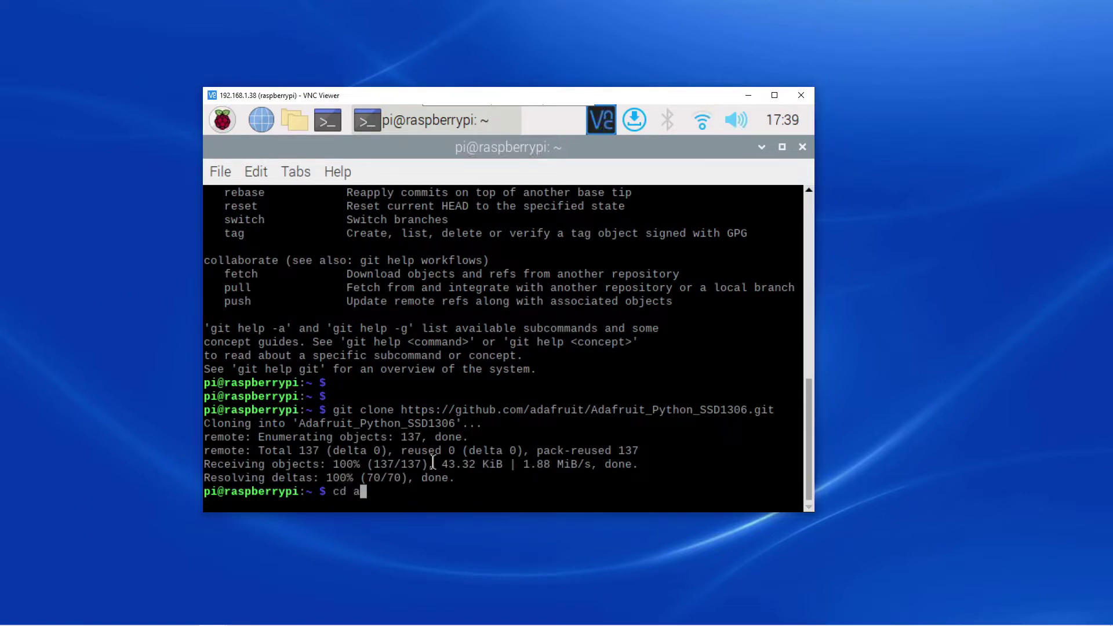
key(BackSpace)
key(Tab)
key(Tab)
key(Tab)
key(Tab)
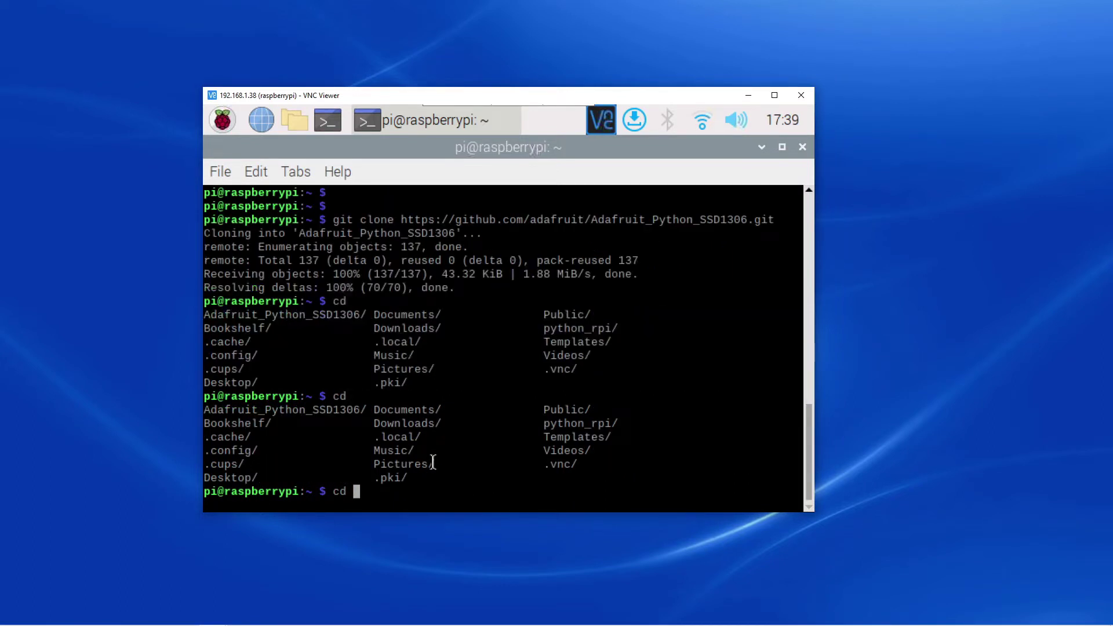
text(A)
key(Tab)
key(Return)
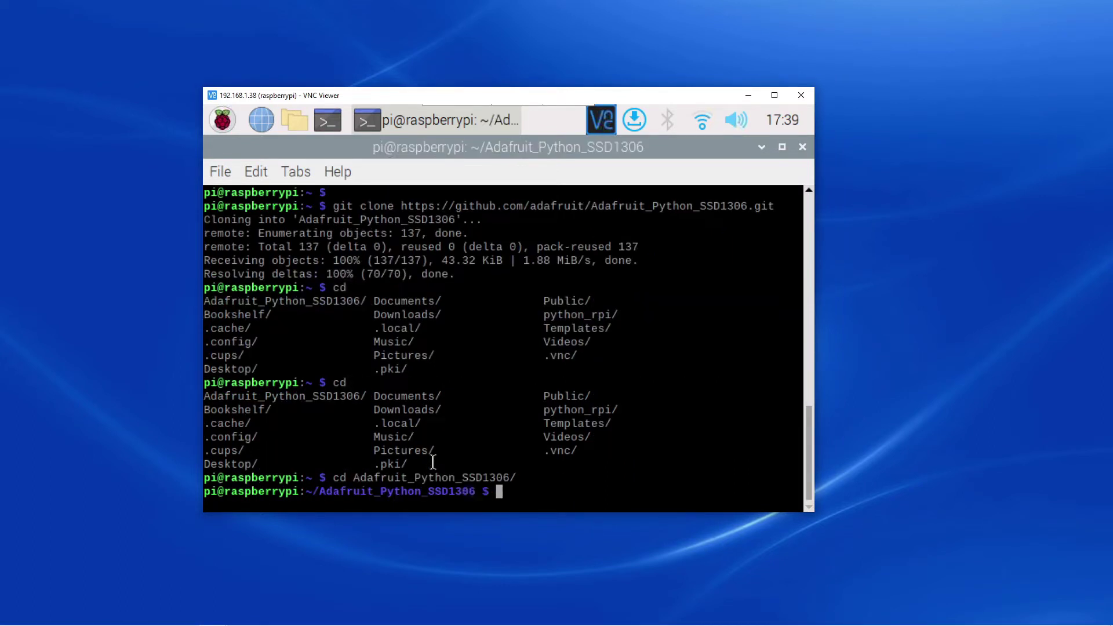
Step: Install the SSD1306 library for Python 3 with sudo python3 setup.py install
key(Return)
key(Return)
key(Return)
text(cl)
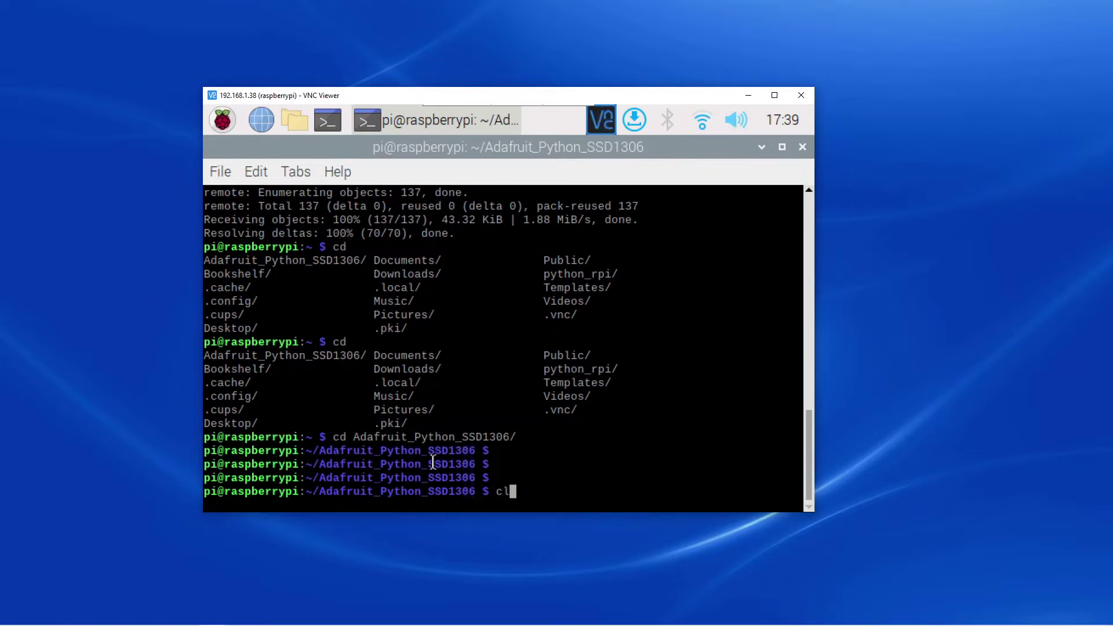
key(BackSpace)
key(BackSpace)
text(sudo python3 setup.py install)
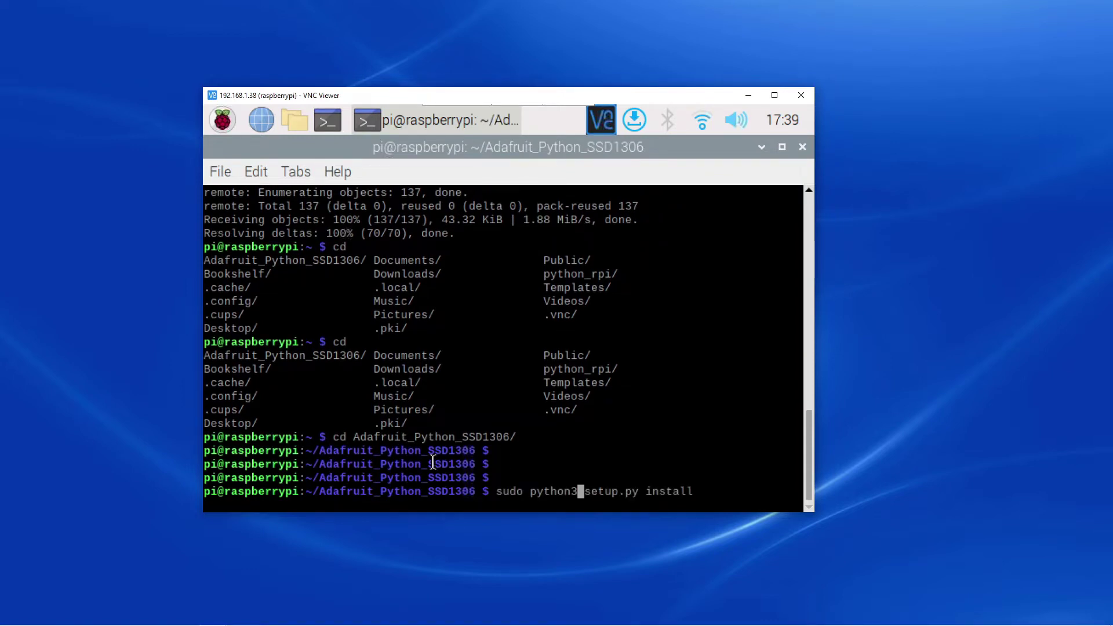
key(Return)
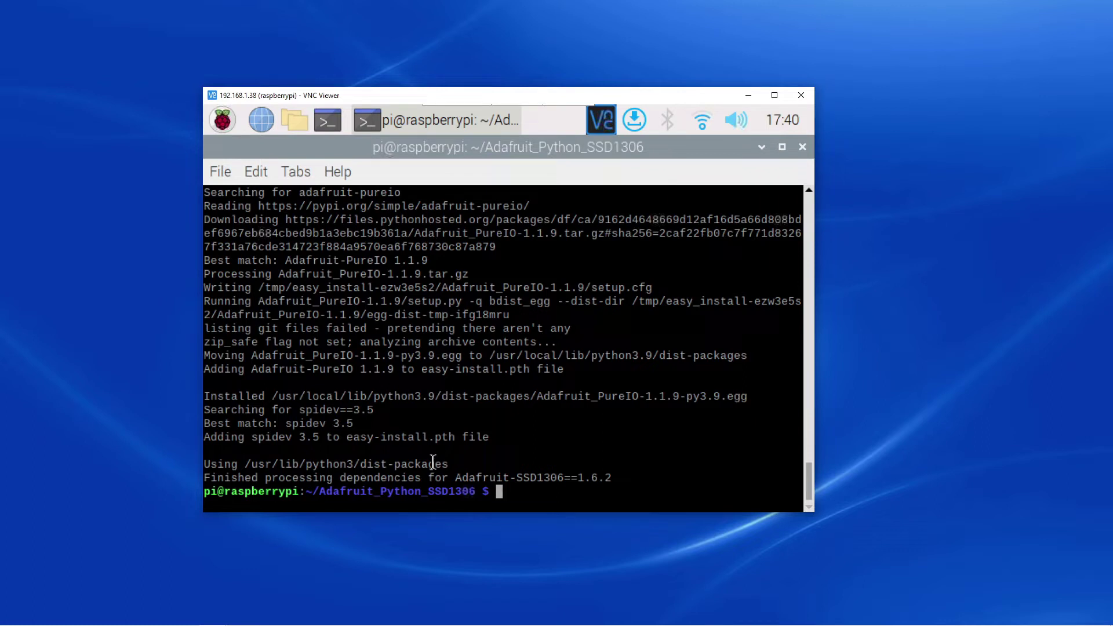
Step: Change into the library's examples directory and list its files
text(ls)
key(Return)
text(cd exa)
key(Tab)
key(Return)
text(ls)
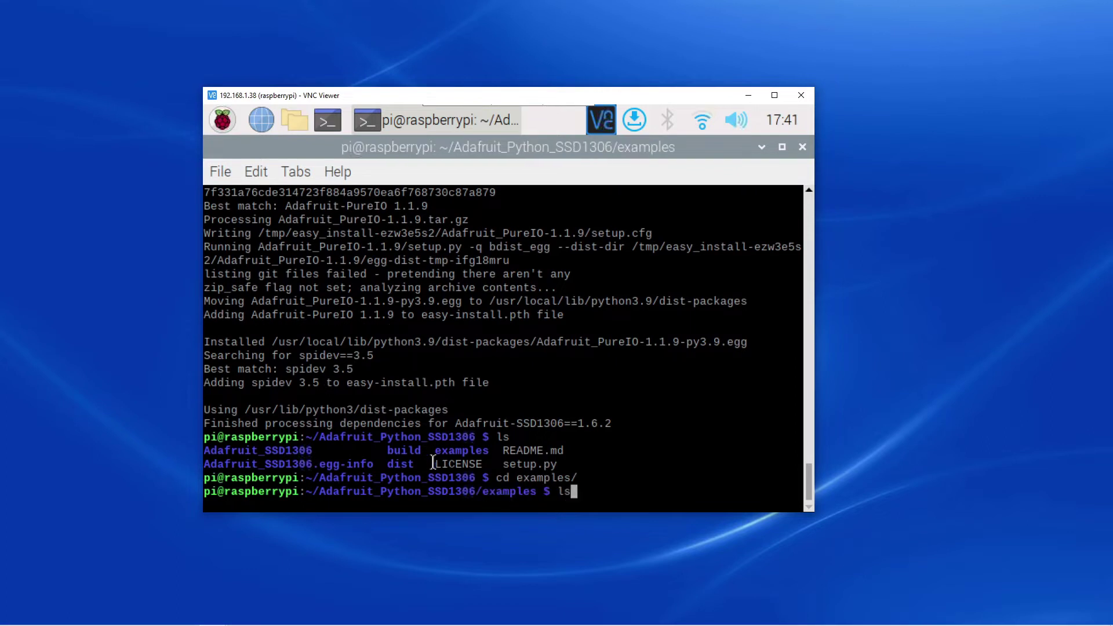
key(Return)
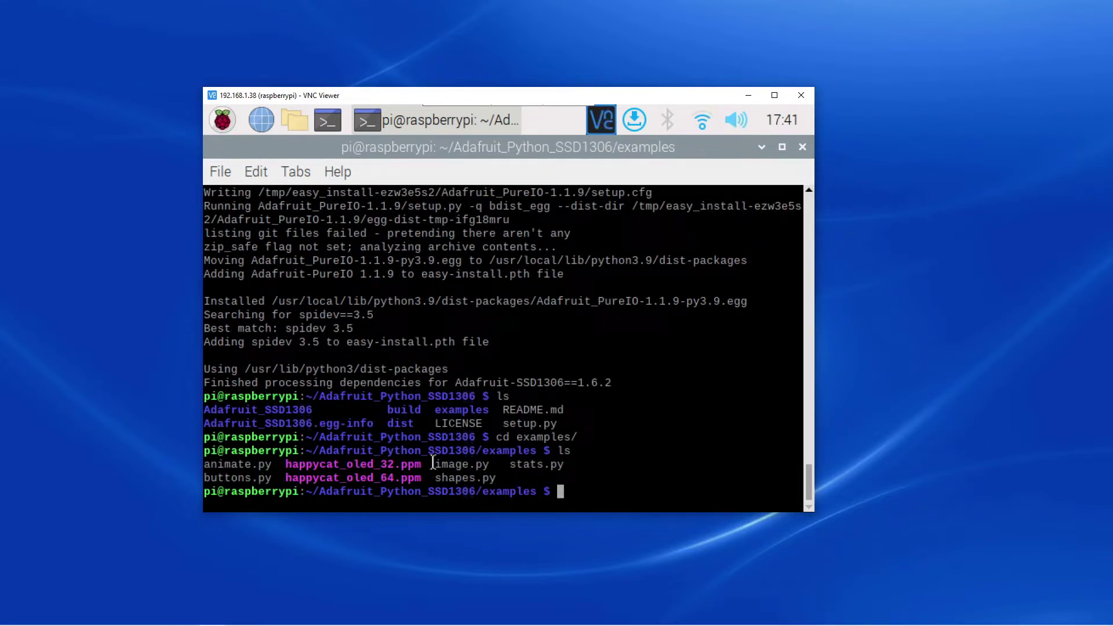
Step: Run the image.py example with python3 to show its picture on the OLED
text(python3 image.py)
key(Return)
key(ctrl+c)
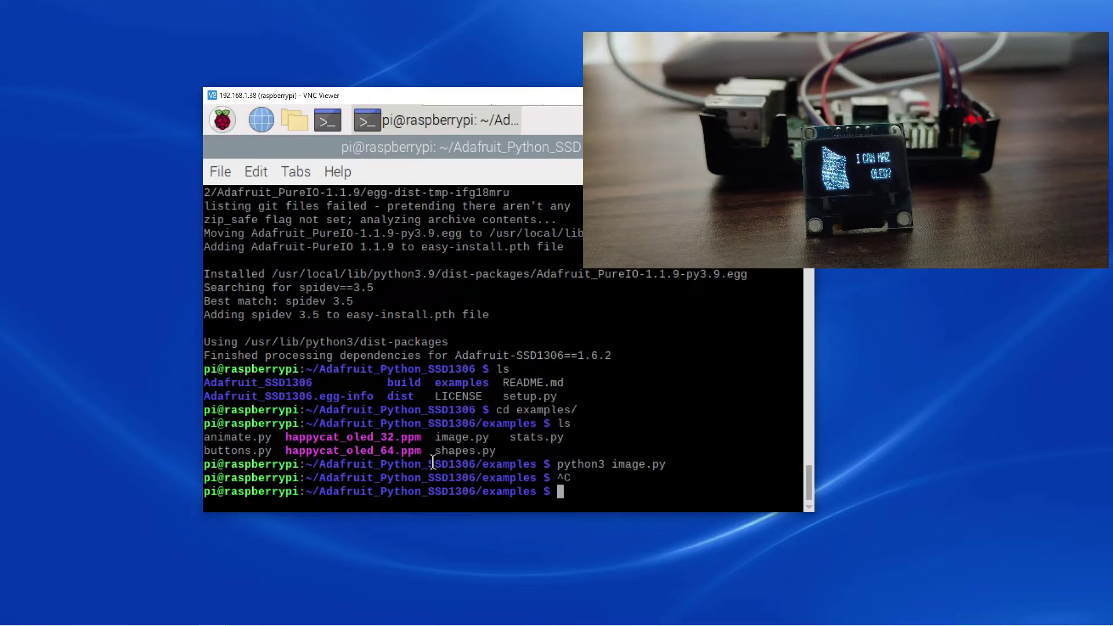
Step: Run the shapes.py example with python3 to draw shapes and text on the OLED
text(python3 shap)
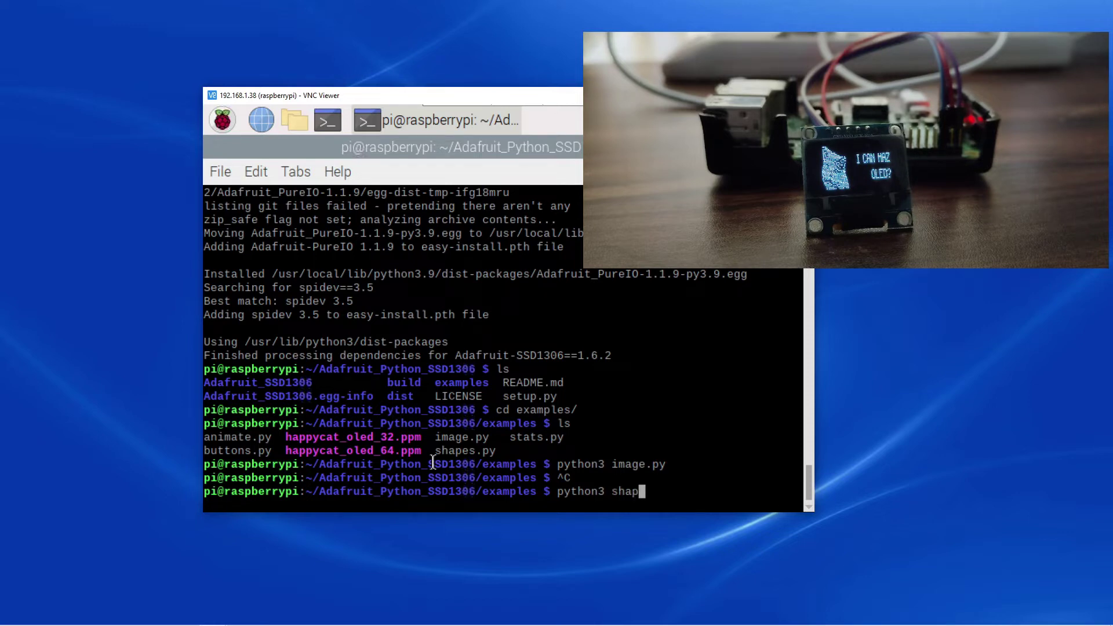
key(Tab)
key(Return)
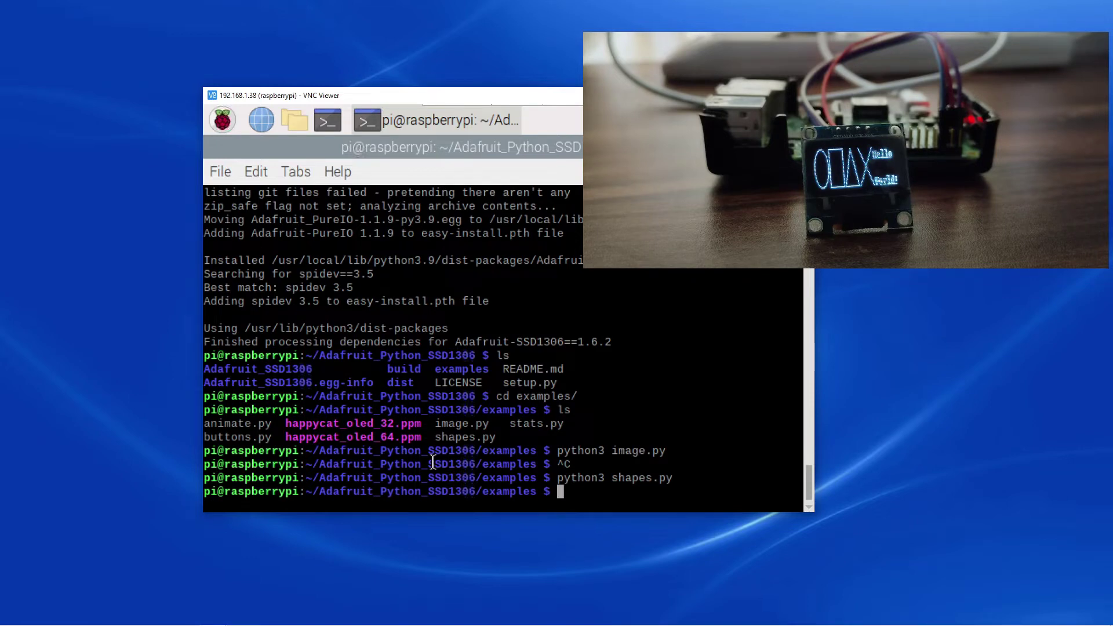
Step: Run the stats.py example with python3 to show system statistics on the OLED, and interrupt it
text(python3 stats.py)
key(Return)
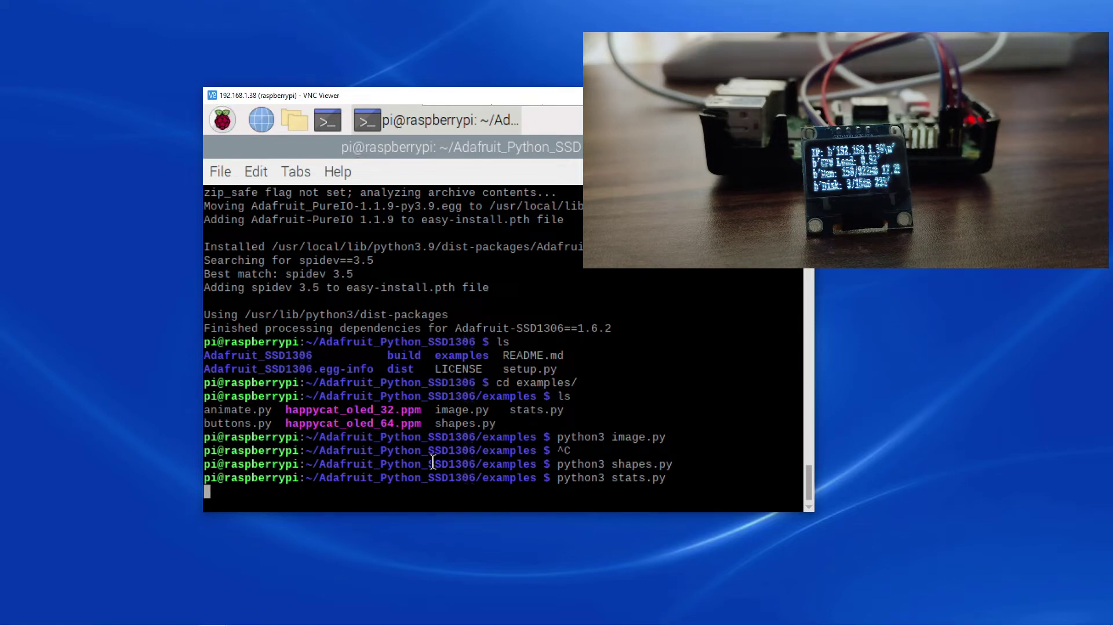
key(ctrl+c)
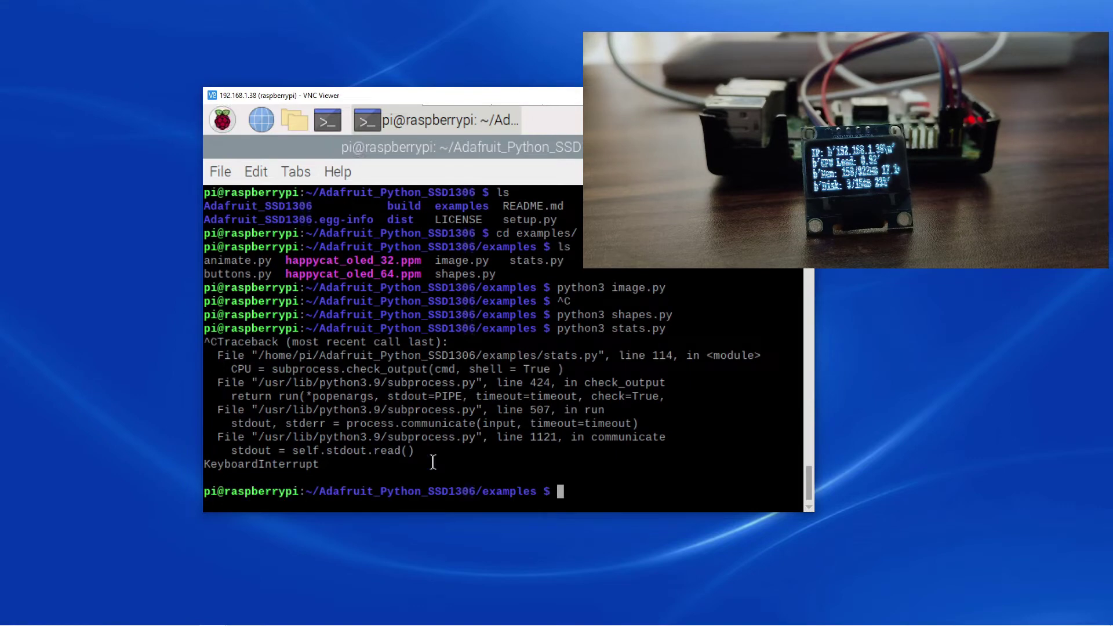
Step: Run the animate.py example with python3 to scroll text on the OLED, and interrupt it
text(python3 an)
key(Tab)
key(Return)
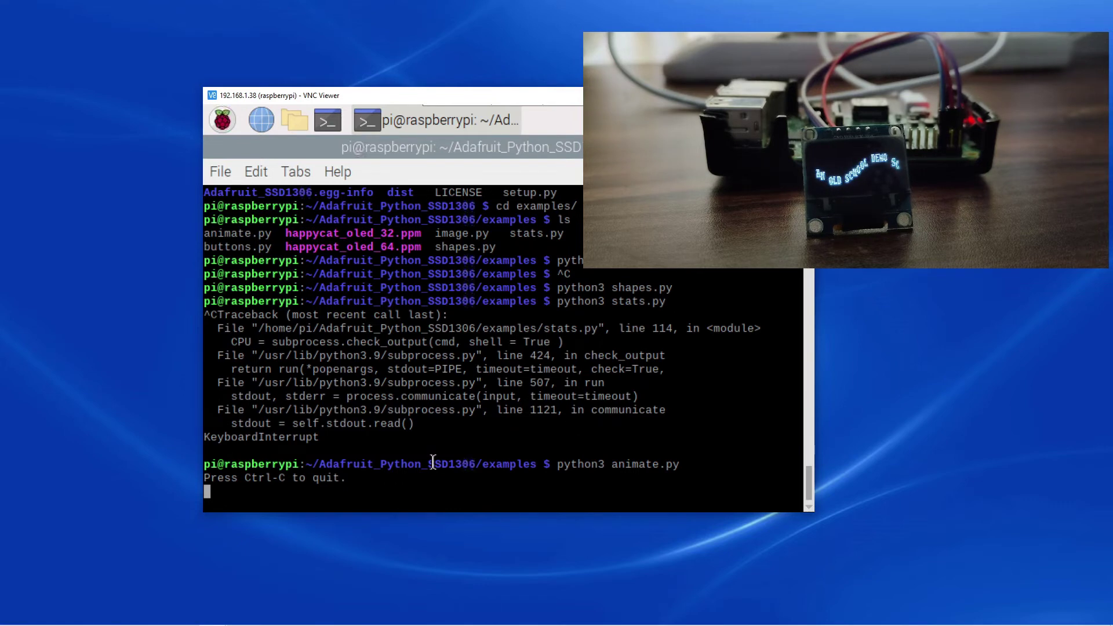
key(ctrl+c)
Step: Run the buttons.py example with python3 on the OLED, and interrupt it to return to the prompt
text(python3 buttons.py)
key(Return)
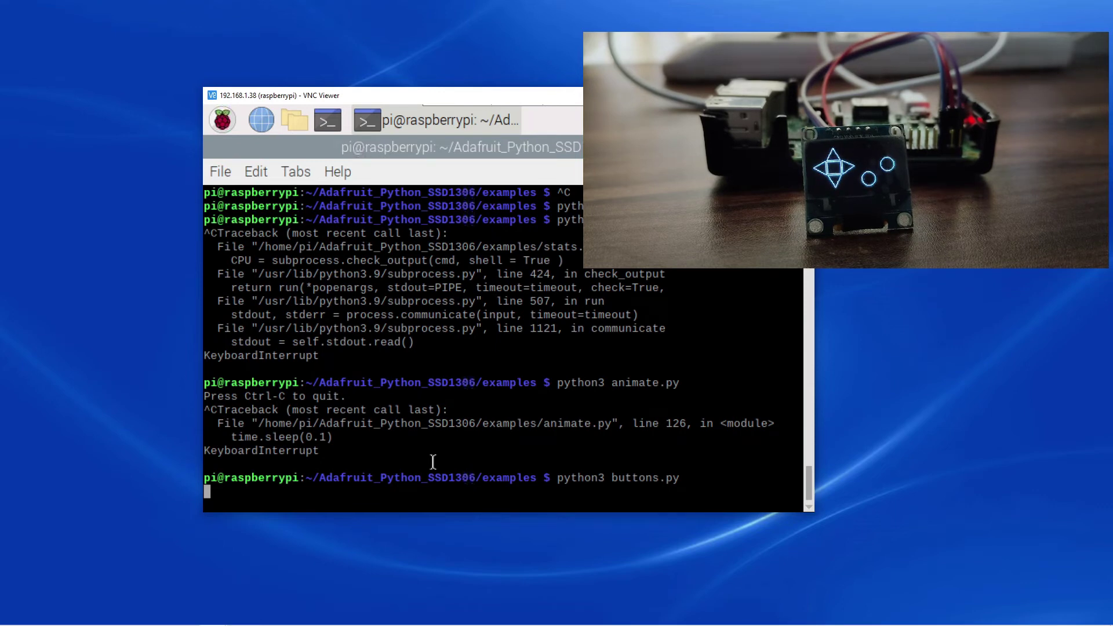
key(ctrl+c)
key(Return)
key(Return)
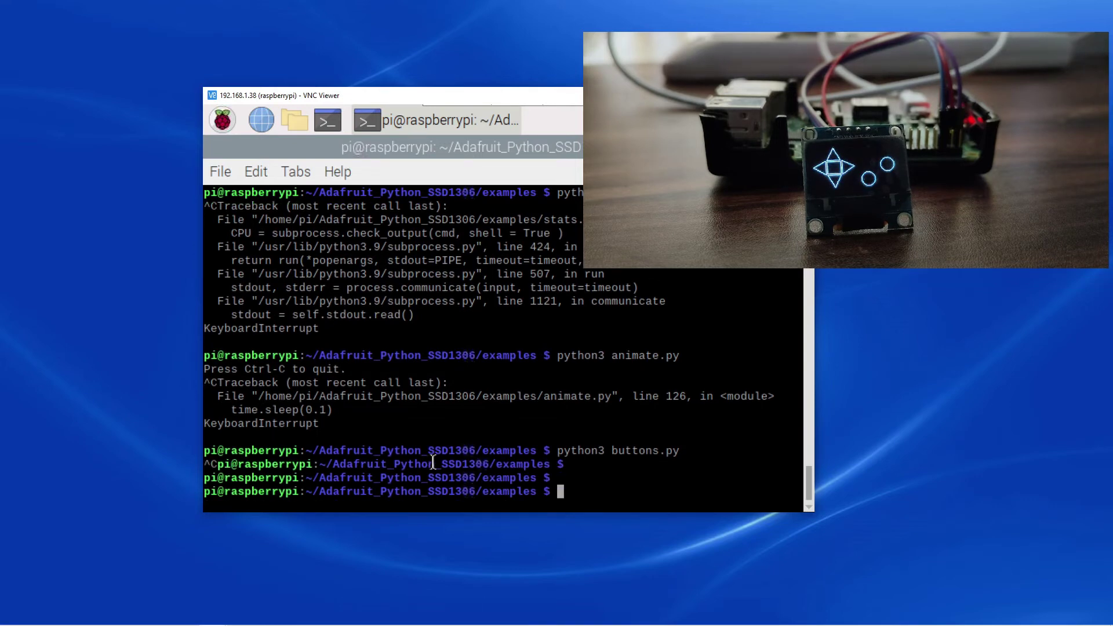
Step: List the files in the examples folder
key(Return)
key(Return)
key(Return)
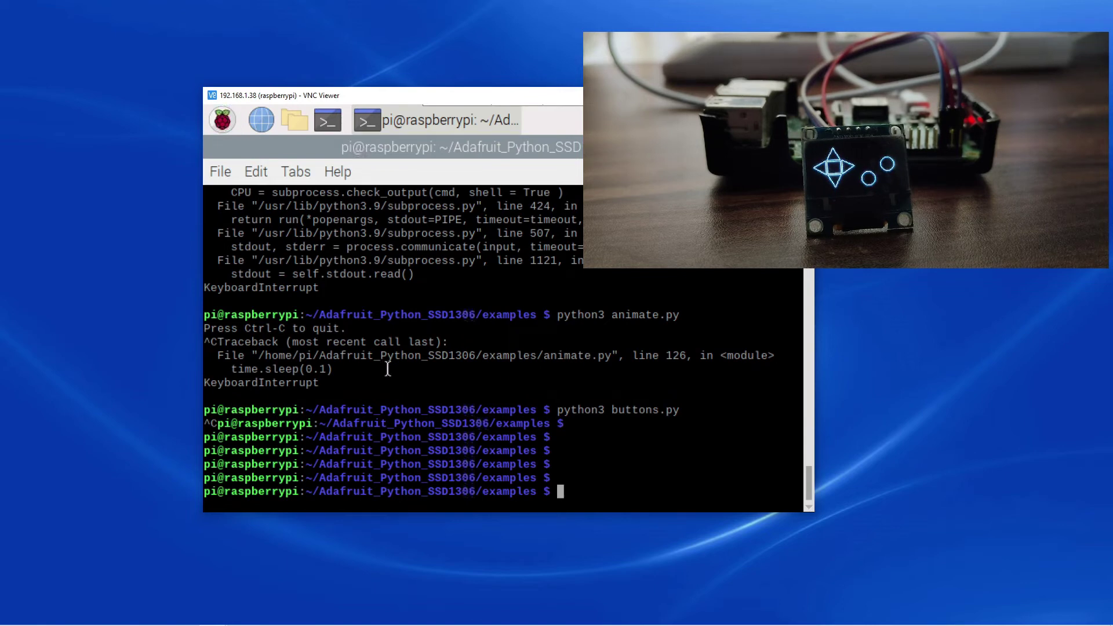
text(ls)
key(Return)
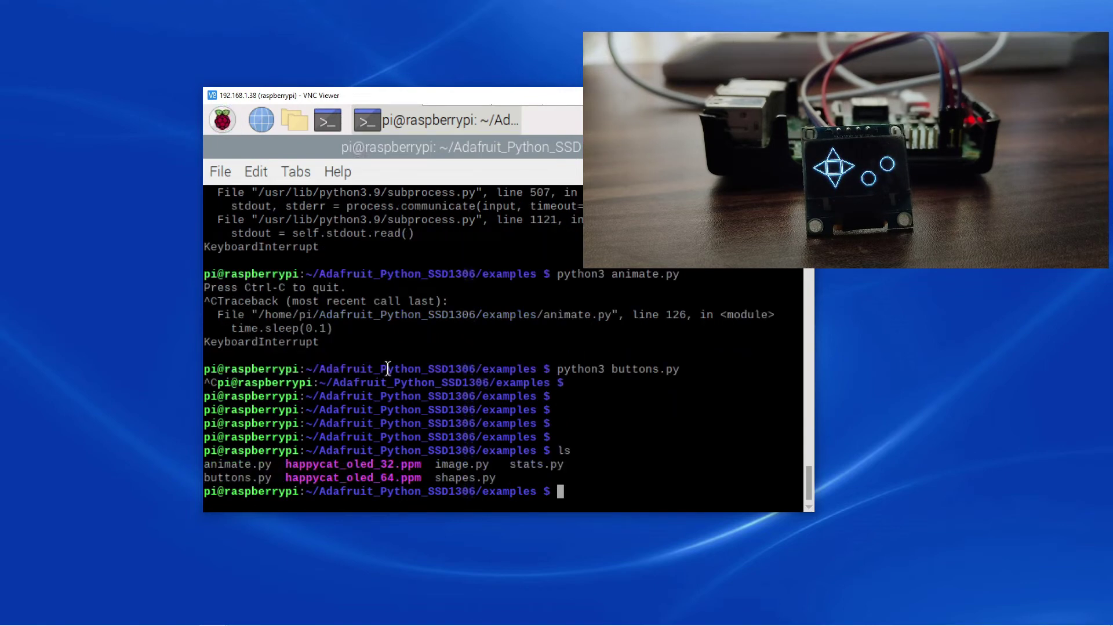
Step: Open image.py in nano and uncomment the alternative Image.open line that loads and resizes a different format image
text(nano image.py)
key(Return)
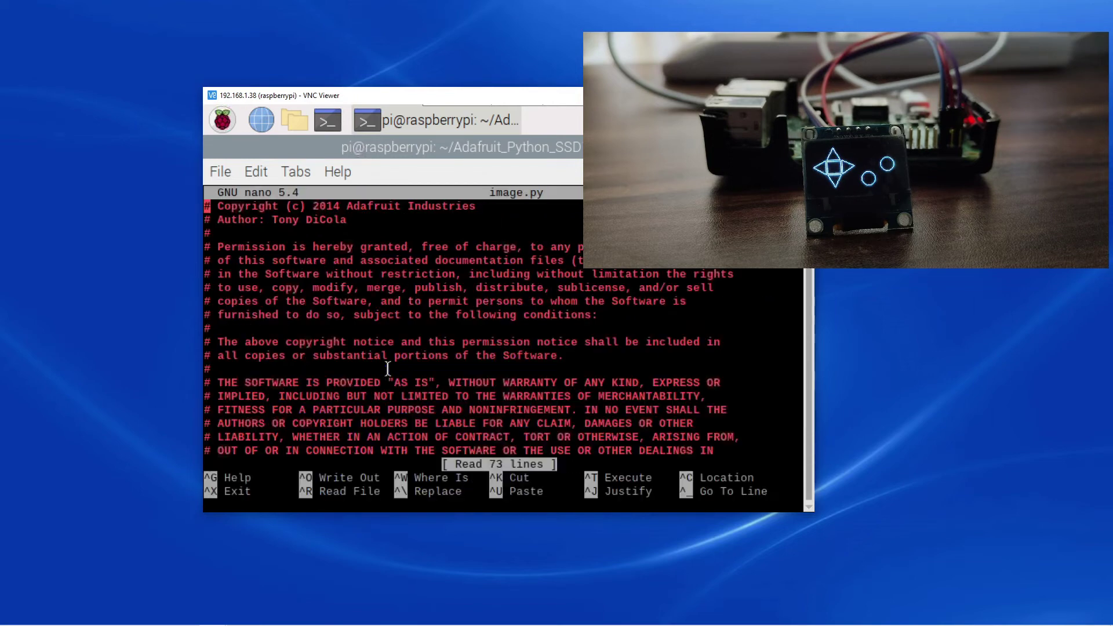
scroll(388, 368, down, 18)
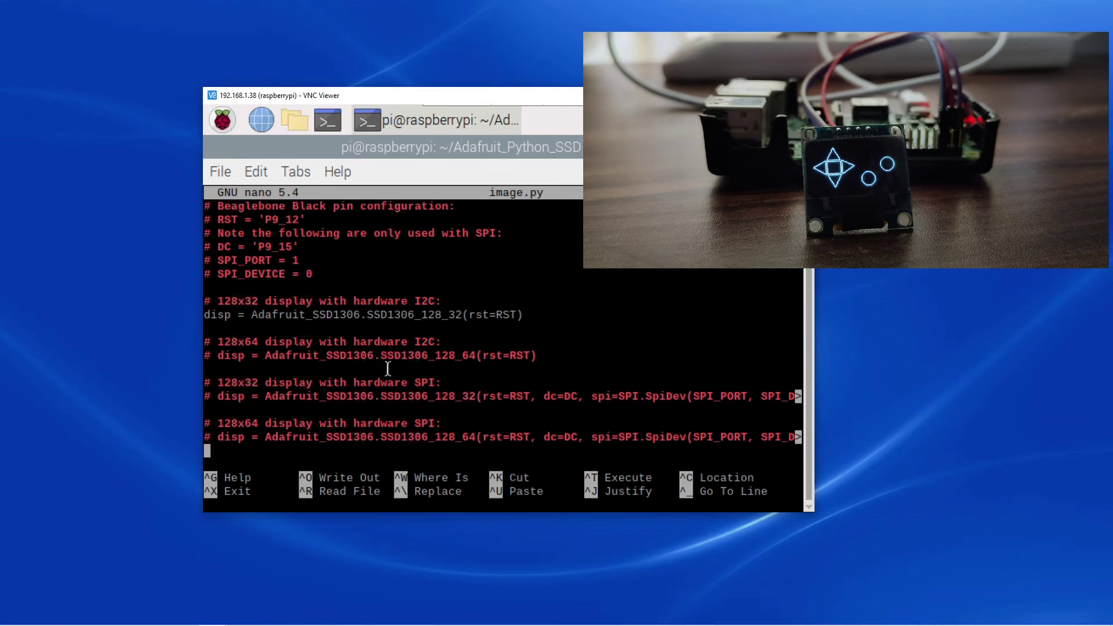
scroll(388, 368, down, 8)
scroll(388, 369, up, 2)
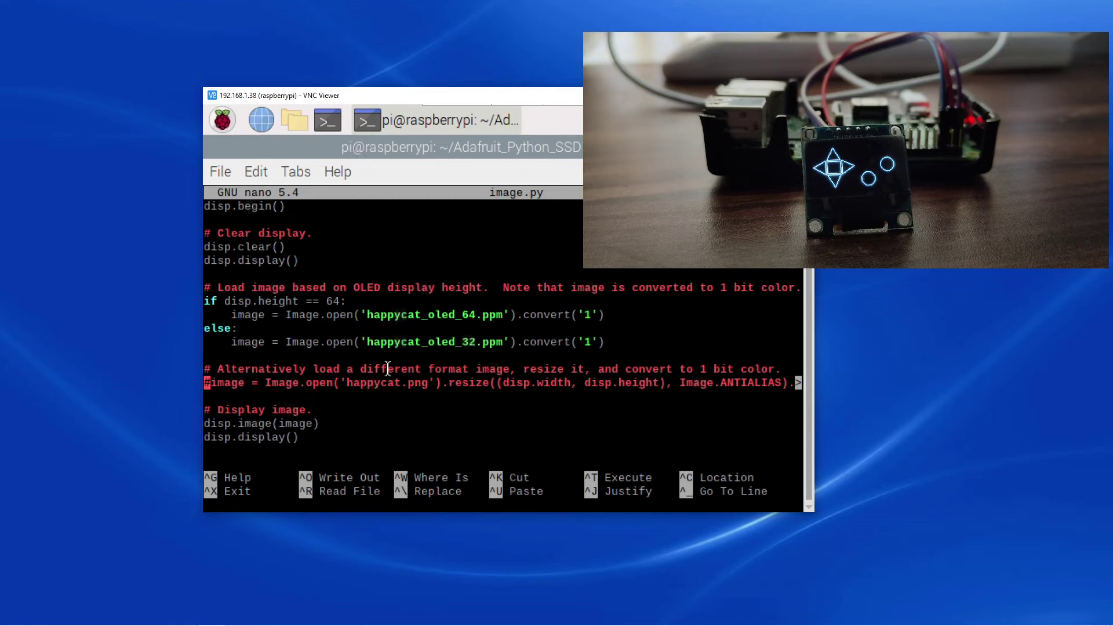
key(Delete)
Step: Change the image file name in the uncommented Image.open line to 1.bmp
key(Right)
key(Right)
key(Right)
key(Right)
key(Right)
key(Right)
key(Right)
key(Right)
key(Right)
key(Right)
key(Right)
key(Right)
key(Right)
key(Right)
key(Right)
key(Right)
key(Right)
key(Right)
key(Right)
key(Right)
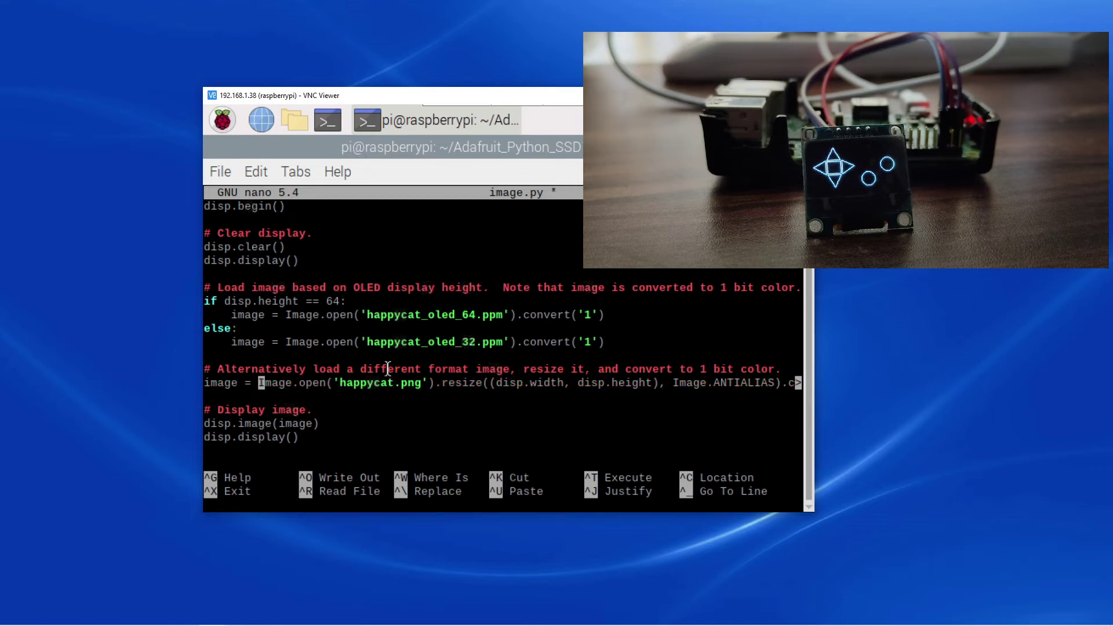
key(Right)
key(Right)
key(Right)
key(Right)
key(BackSpace)
key(BackSpace)
key(BackSpace)
key(BackSpace)
key(BackSpace)
key(BackSpace)
key(BackSpace)
key(BackSpace)
text(1)
key(Right)
key(Right)
key(Right)
key(Right)
key(BackSpace)
key(BackSpace)
key(BackSpace)
text(bmp)
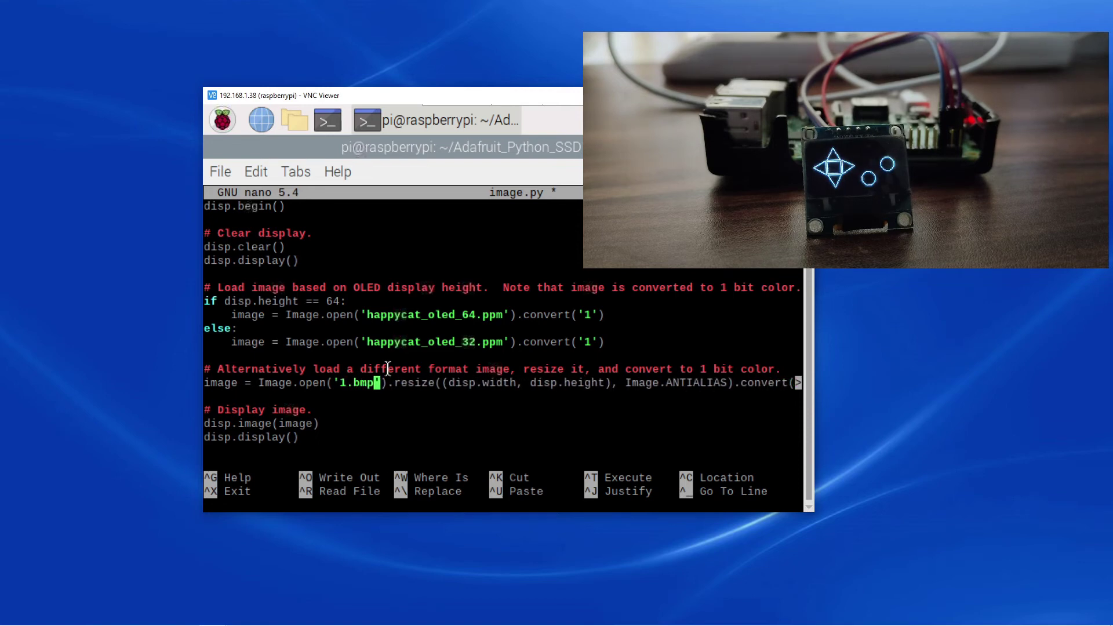
Step: Comment out the four if/else lines that load the happycat images based on the display height
key(Down)
key(Down)
key(Up)
key(Up)
key(Up)
key(Up)
key(Up)
key(Up)
key(Up)
key(Up)
key(Left)
key(Left)
key(Left)
key(Left)
key(Left)
key(Left)
key(Left)
key(Left)
key(Left)
key(Left)
key(Left)
key(Left)
key(Left)
key(Left)
key(Left)
key(Left)
key(Left)
key(Left)
key(Left)
key(Left)
key(Left)
text(#)
key(Down)
key(Left)
text(#)
key(Down)
key(Left)
text(#)
key(Down)
key(Left)
text(#)
key(Down)
key(Down)
key(Up)
Step: Save image.py under its existing name and exit nano
key(ctrl+x)
key(y)
key(Return)
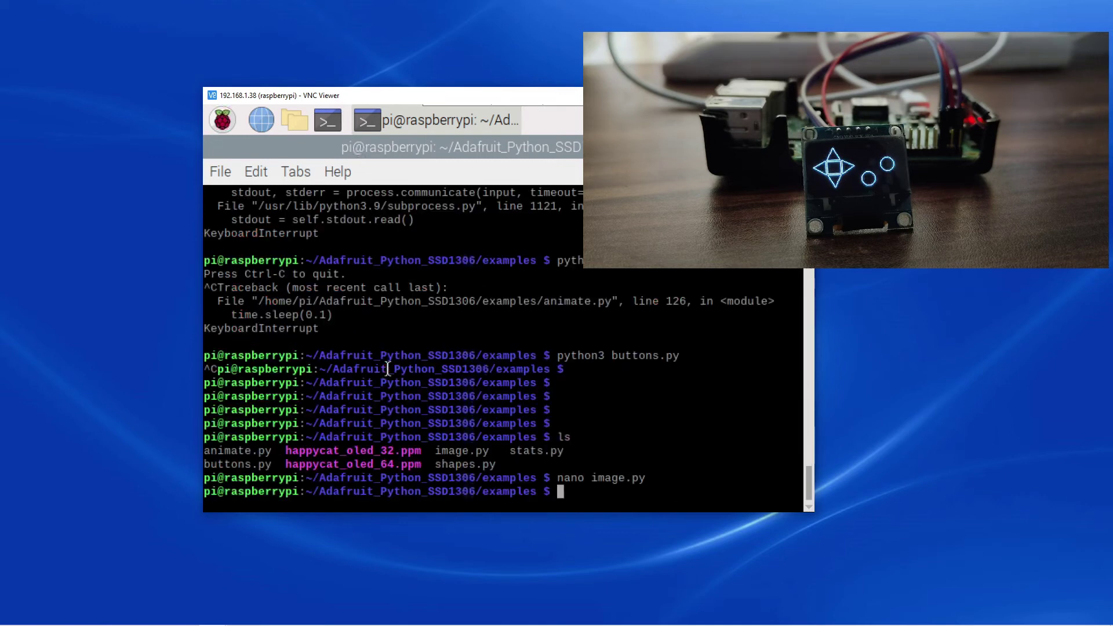
Step: Print the path of the current working directory
key(Return)
key(Return)
text(pwd)
key(Return)
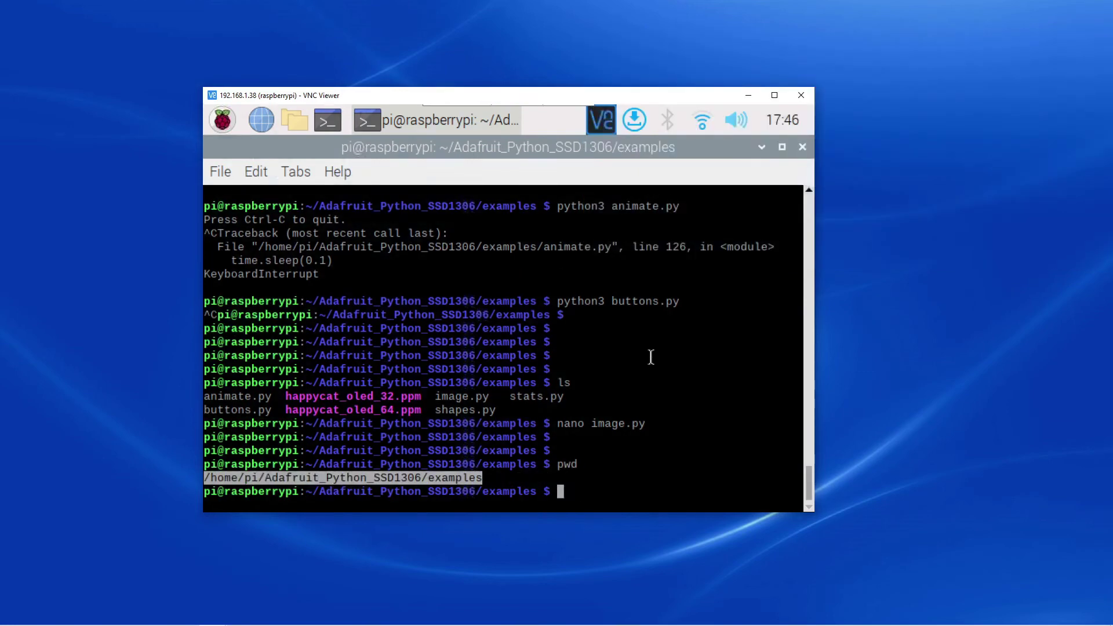
Step: List the folder's files to check for 1.bmp, and run image.py with python3 to show the image on the OLED
key(Return)
key(Return)
text(ls)
key(Return)
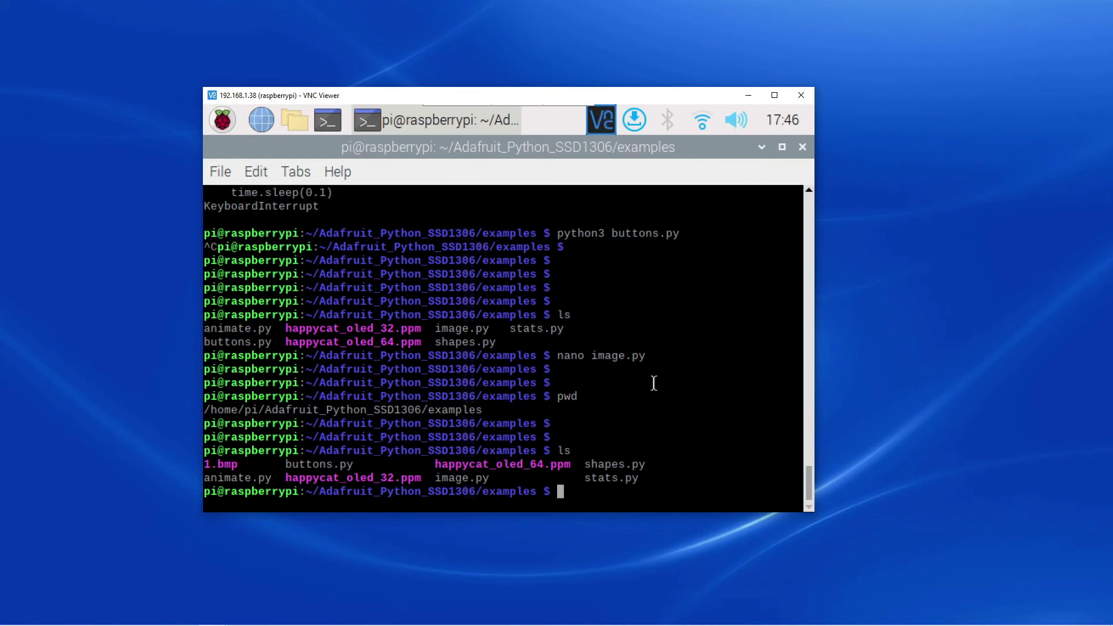
text(python3 image.py)
key(Return)
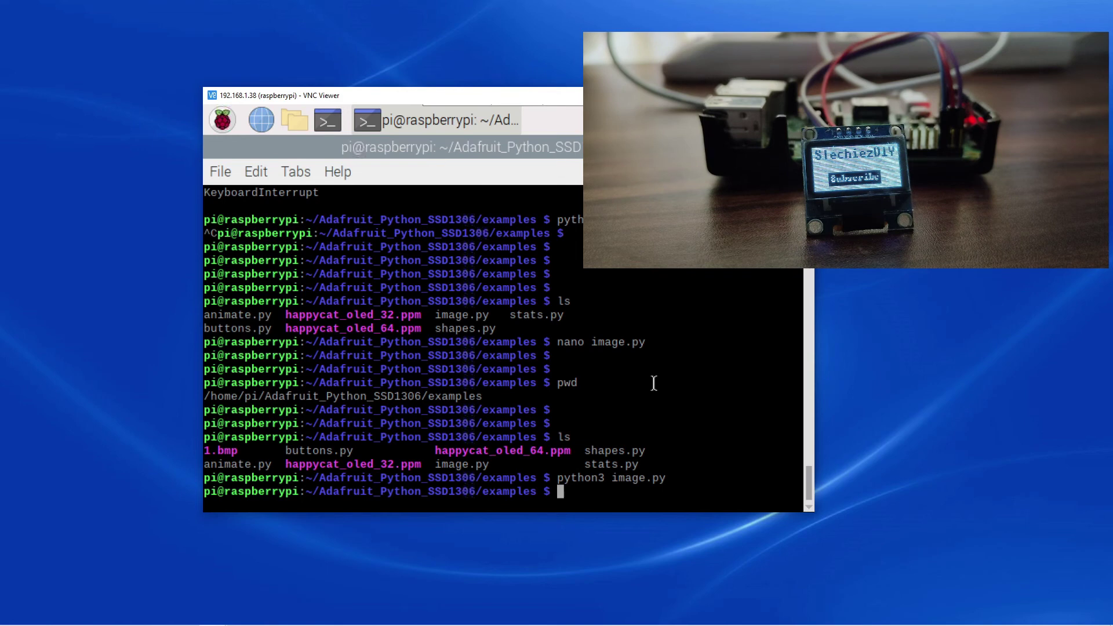
Step: Reopen image.py in nano and examine the image-loading lines near the end of the script
text(nano image.py)
key(Return)
key(Down)
key(Down)
key(Down)
key(Down)
key(Down)
key(Down)
key(Down)
key(Down)
key(Down)
key(Down)
key(Down)
key(Down)
key(Down)
key(Down)
key(Down)
key(Down)
key(Down)
key(Down)
key(Down)
key(Down)
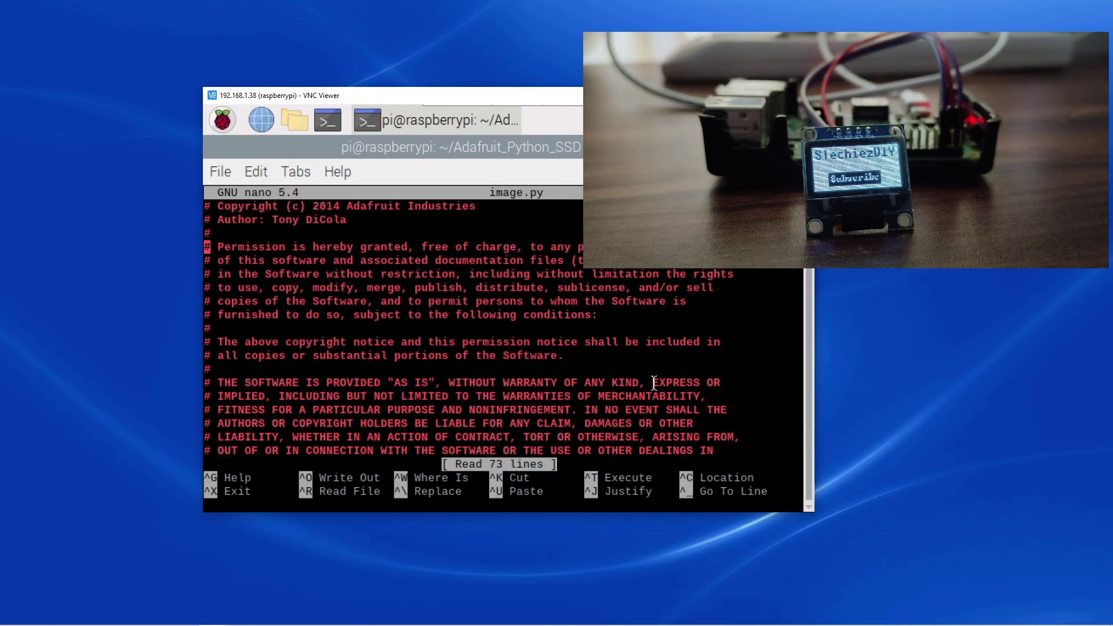
key(Down)
key(Down)
key(Down)
key(Down)
key(Down)
key(Down)
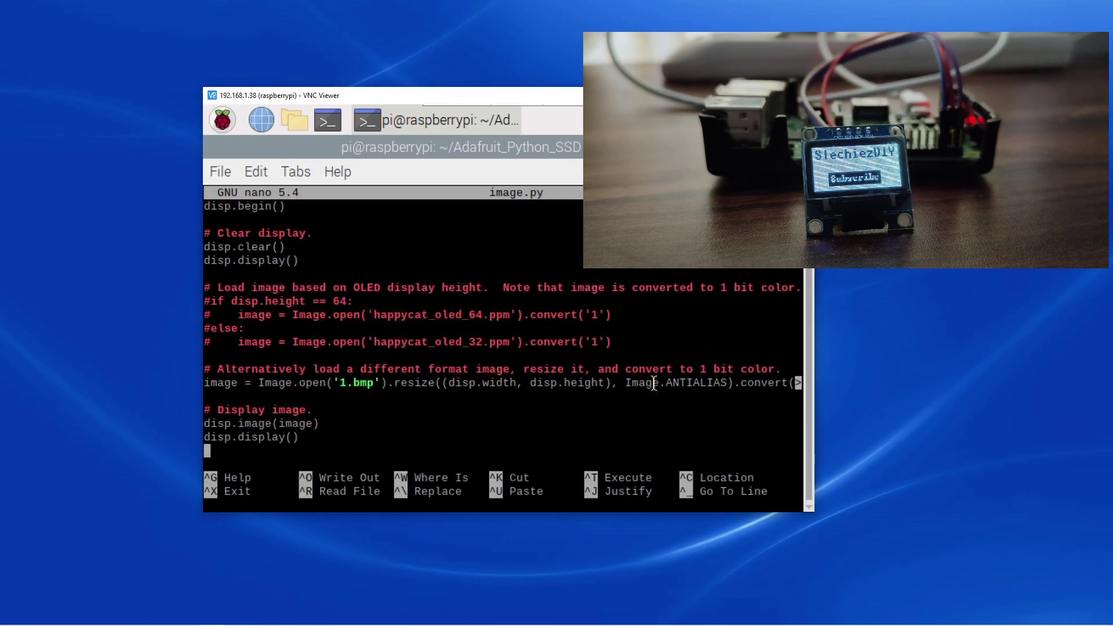
Step: Examine the '1.bmp' file name in the uncommented Image.open line of image.py, and exit nano without making changes
key(Up)
key(Up)
key(Up)
key(Up)
key(Down)
key(Down)
key(Down)
key(Down)
key(Up)
key(Up)
key(Up)
key(Up)
key(Up)
key(Up)
key(Down)
key(Right)
key(Right)
key(Right)
key(Right)
key(Right)
key(Right)
key(Right)
key(Right)
key(Right)
key(Right)
key(Right)
key(Right)
key(Right)
key(Right)
key(Right)
key(Right)
key(Right)
key(Right)
key(Right)
key(Right)
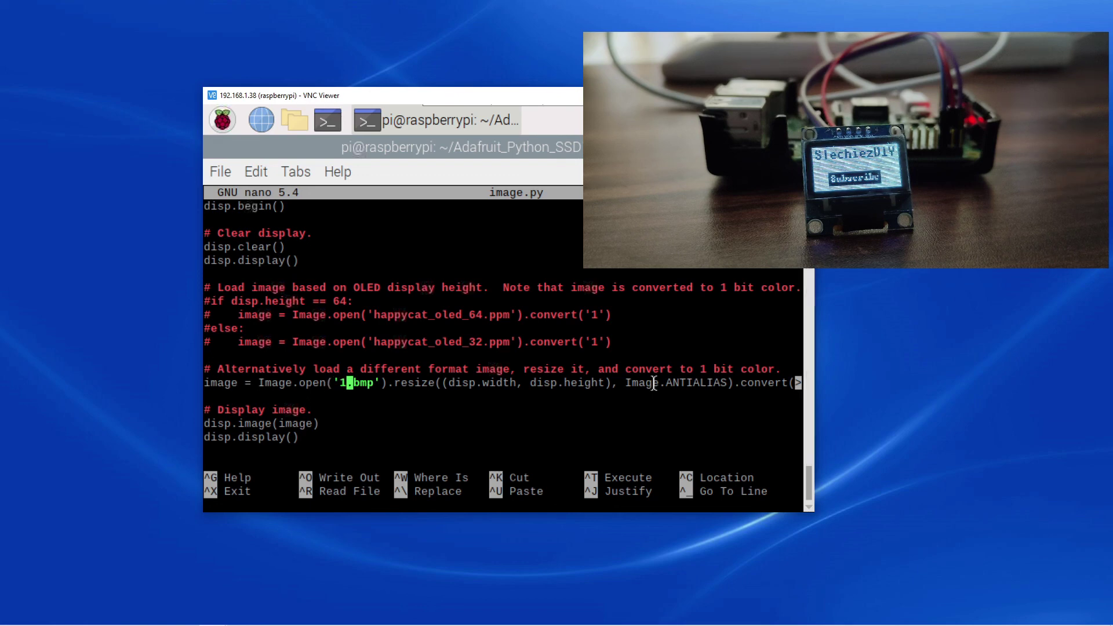
key(ctrl+x)
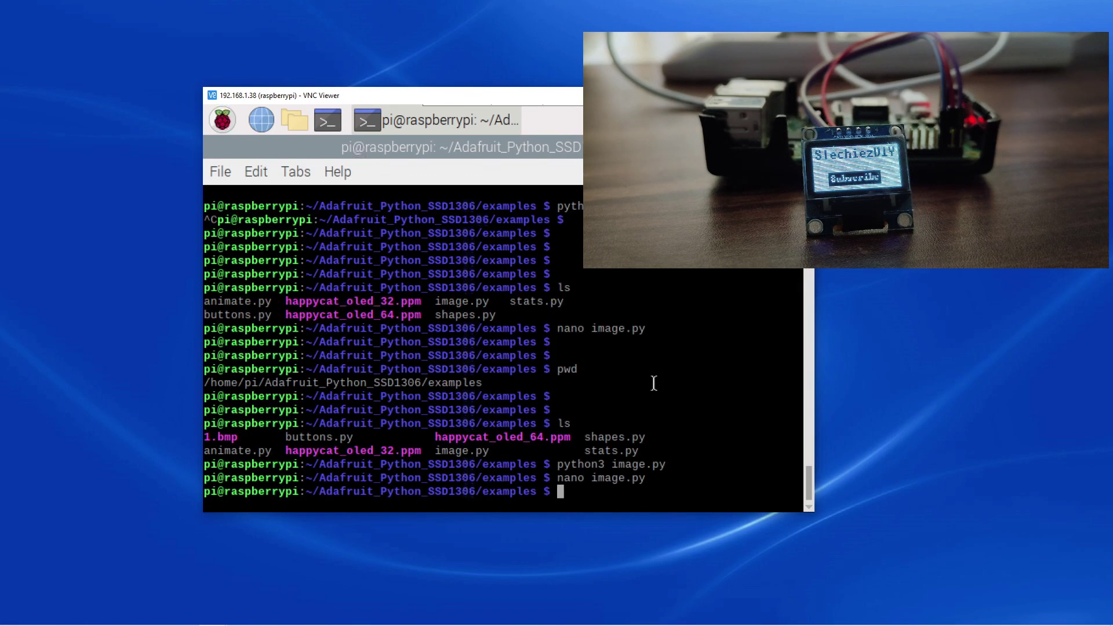